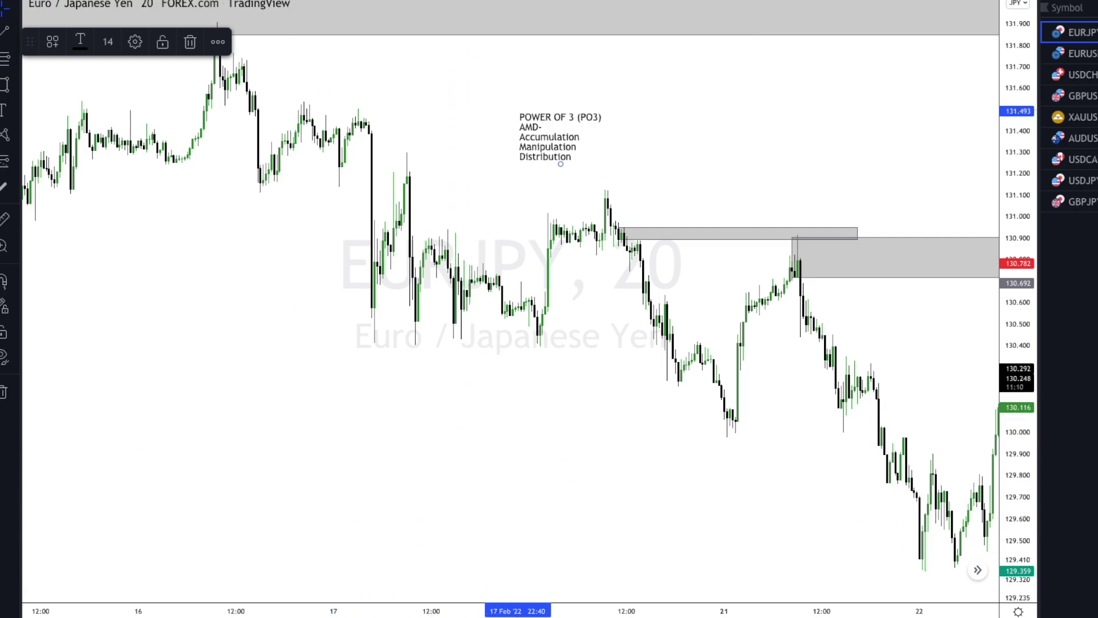
Sketch in red brush a zigzag range with a spike and sharp drop, circle the range, and draw a long curve across it.
key("alt+b")
mouse_move(273, 438)
left_mouse_down()
mouse_move(326, 444)
mouse_move(343, 431)
mouse_move(375, 468)
mouse_move(397, 434)
mouse_move(404, 455)
mouse_move(424, 361)
mouse_move(438, 557)
left_mouse_up()
mouse_move(301, 421)
left_mouse_down()
mouse_move(273, 441)
mouse_move(358, 483)
mouse_move(394, 421)
mouse_move(377, 413)
left_mouse_up()
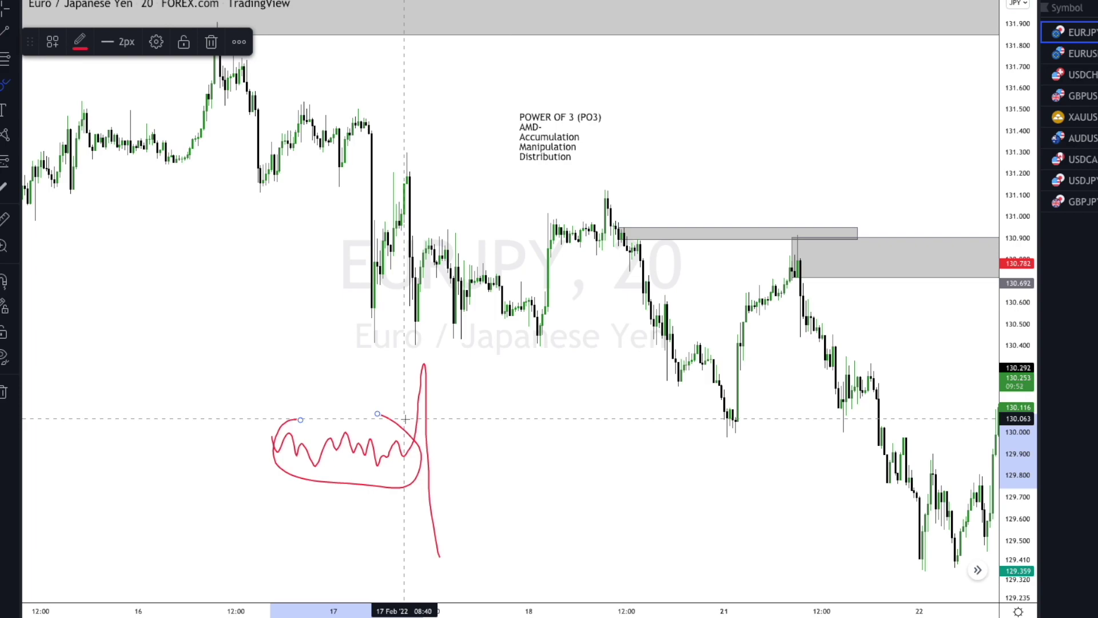
left_click_drag(710, 426, 173, 399)
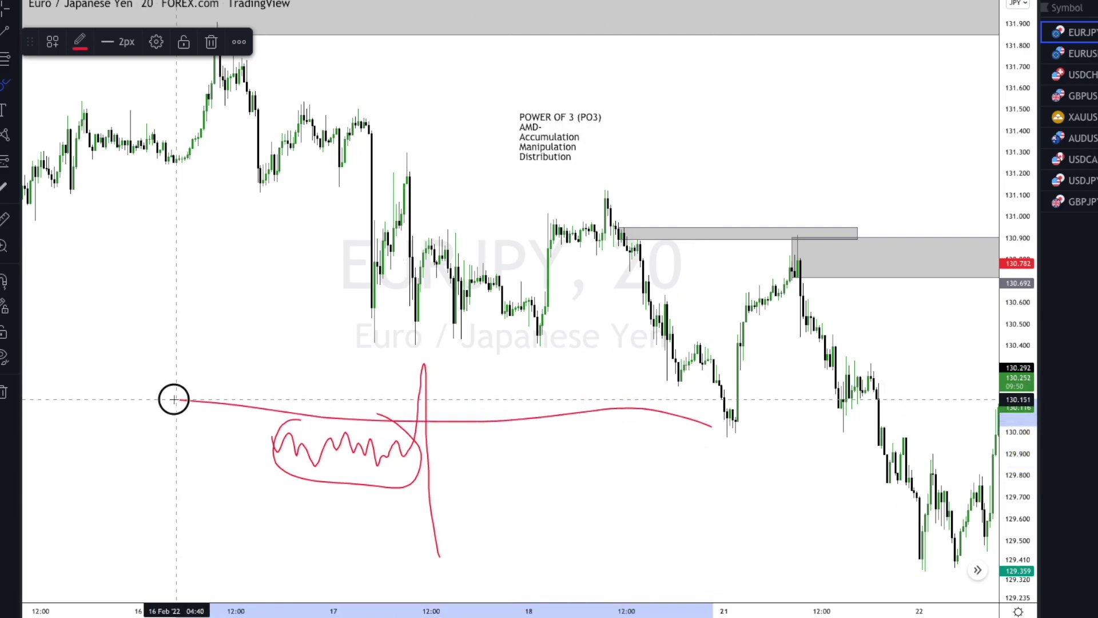
Examine the drawn accumulation schematic after the latest candles, including its purple ellipse and EXT line.
scroll(655, 355, "up", 3)
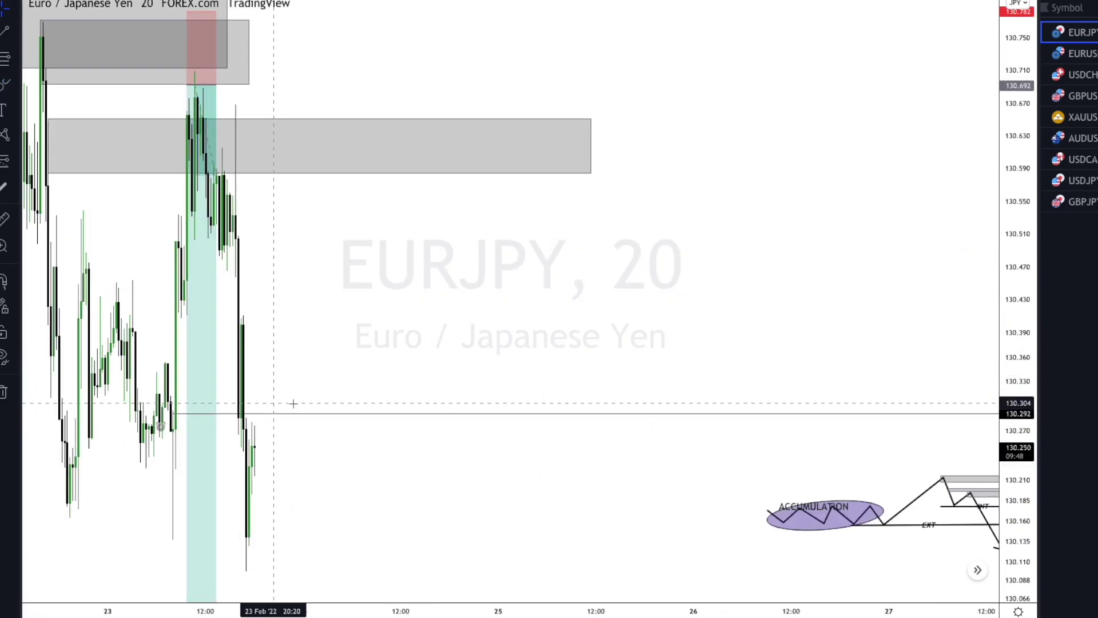
left_click_drag(779, 363, 114, 249)
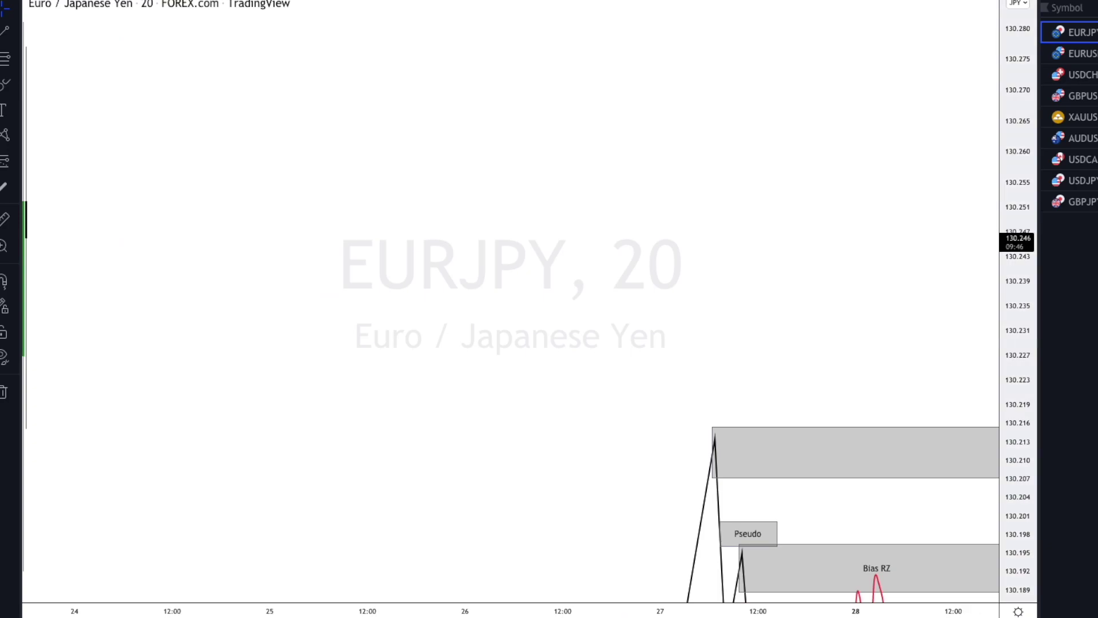
left_click_drag(534, 385, 350, 47)
scroll(548, 68, "down", 3)
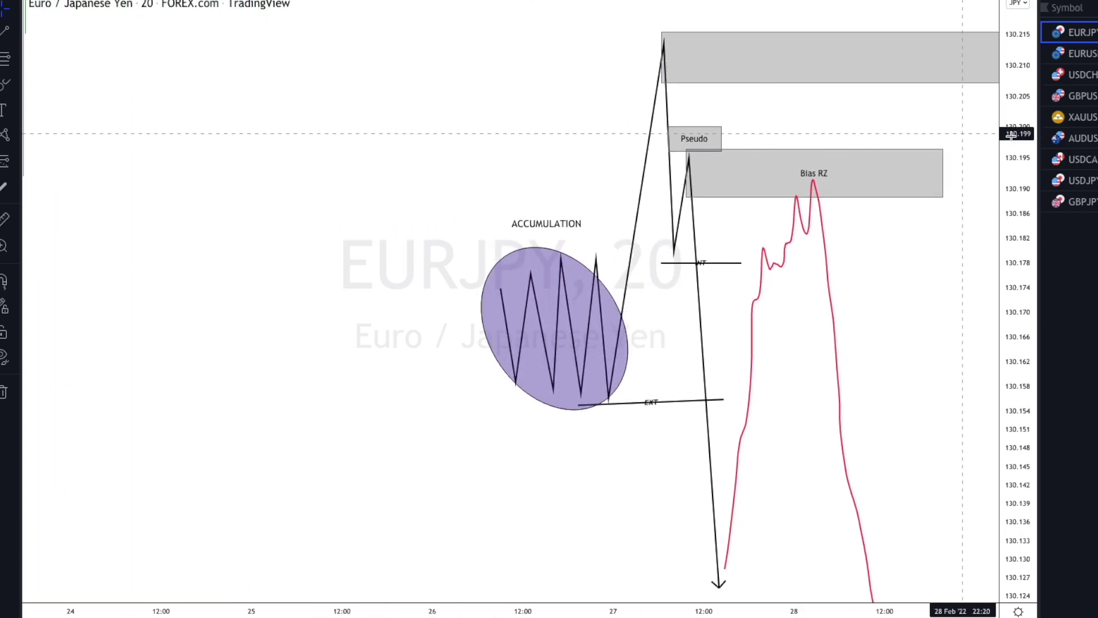
left_click_drag(1036, 122, 924, 455)
left_click(759, 522)
left_click(558, 283)
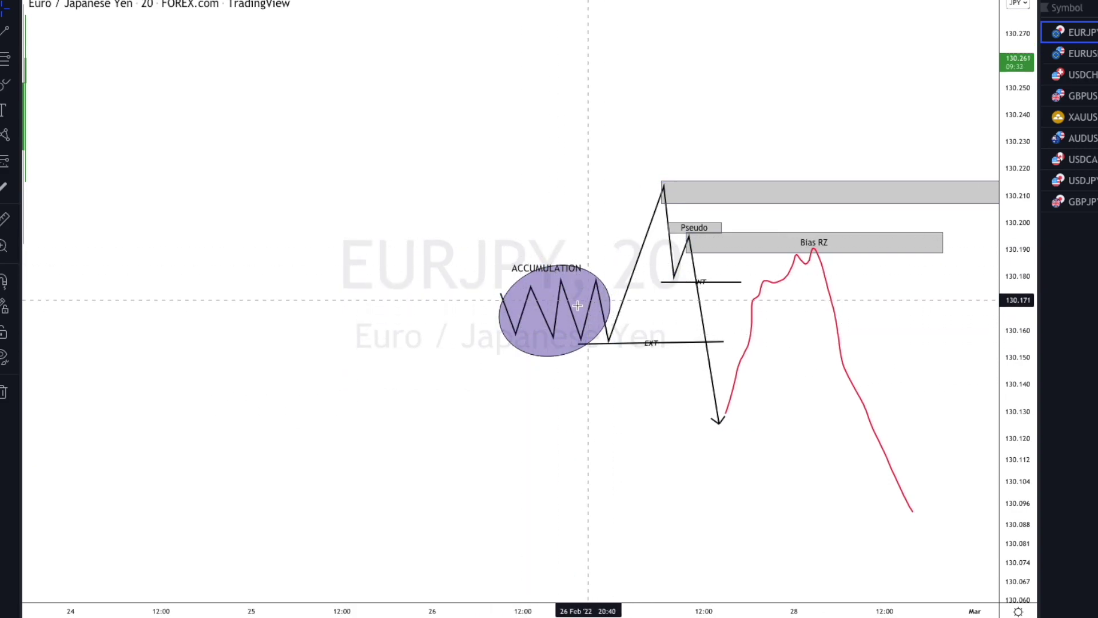
left_click(610, 295)
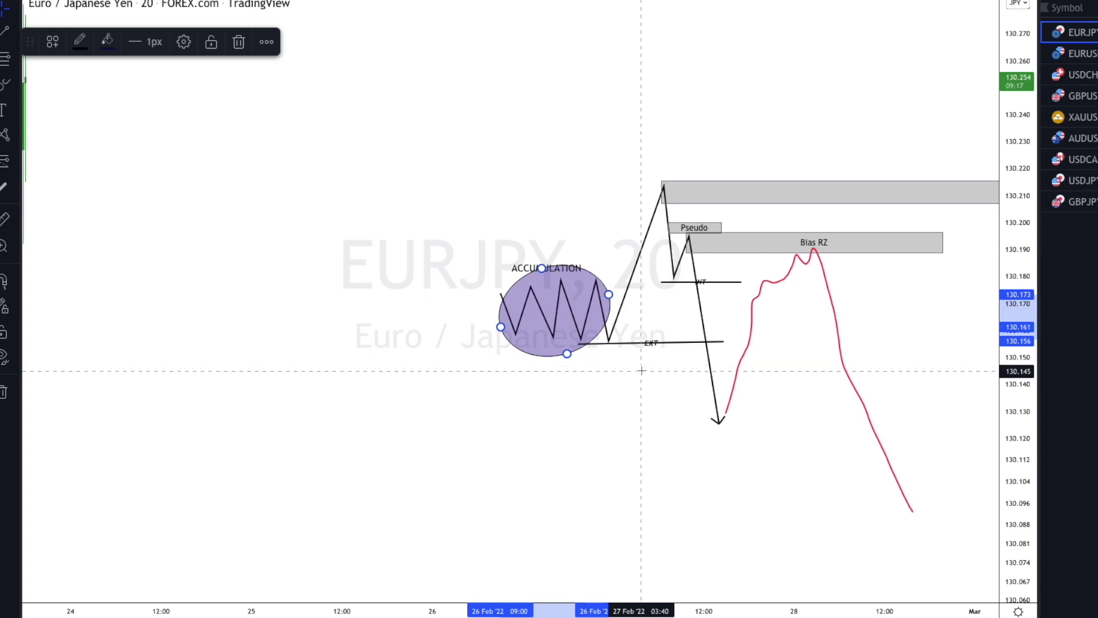
left_click(651, 349)
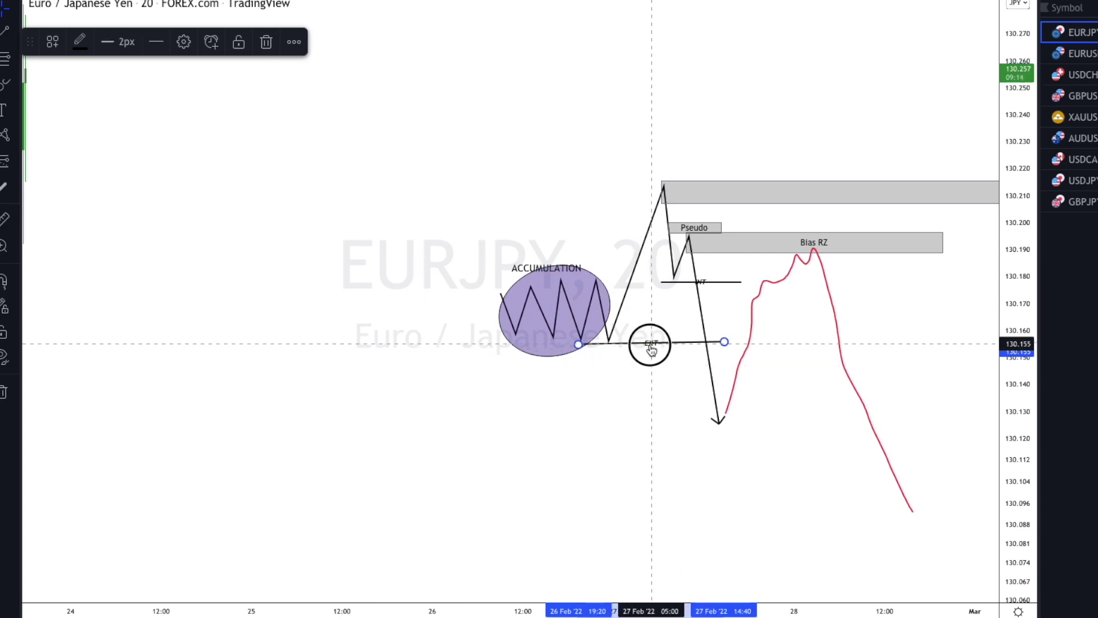
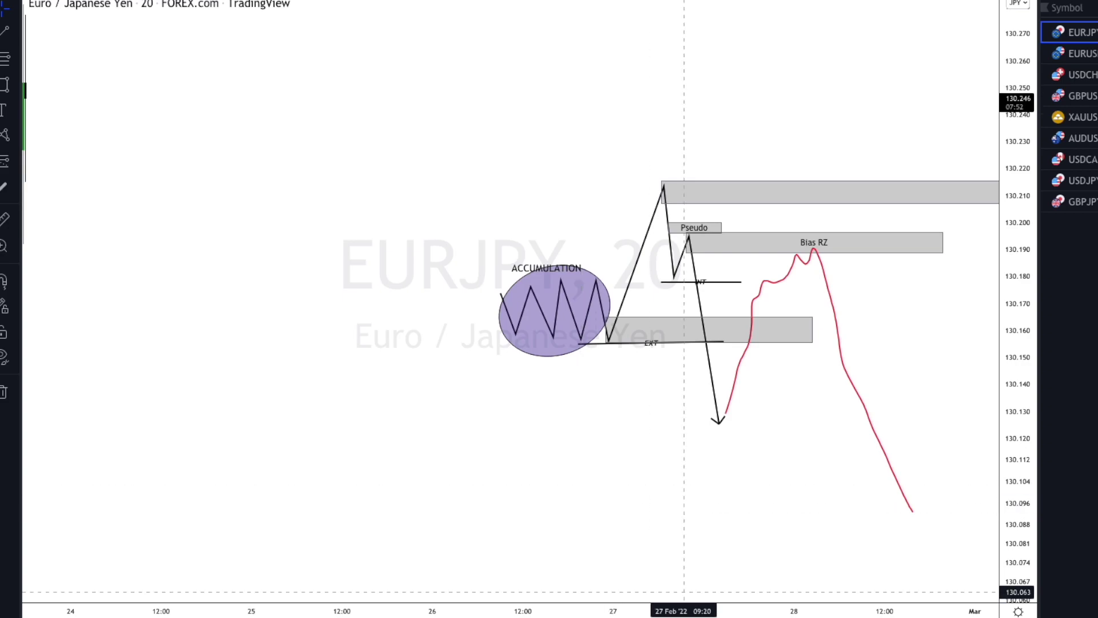
Invert the price scale to view the schematic upside down, and return it to its normal orientation.
left_click(1018, 611)
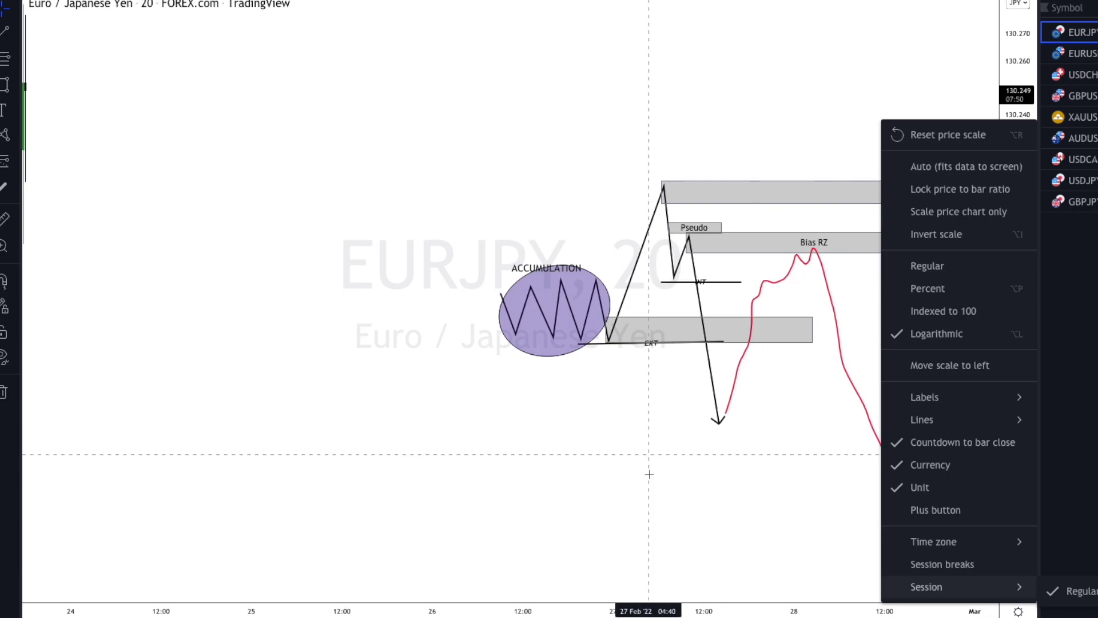
left_click(645, 517)
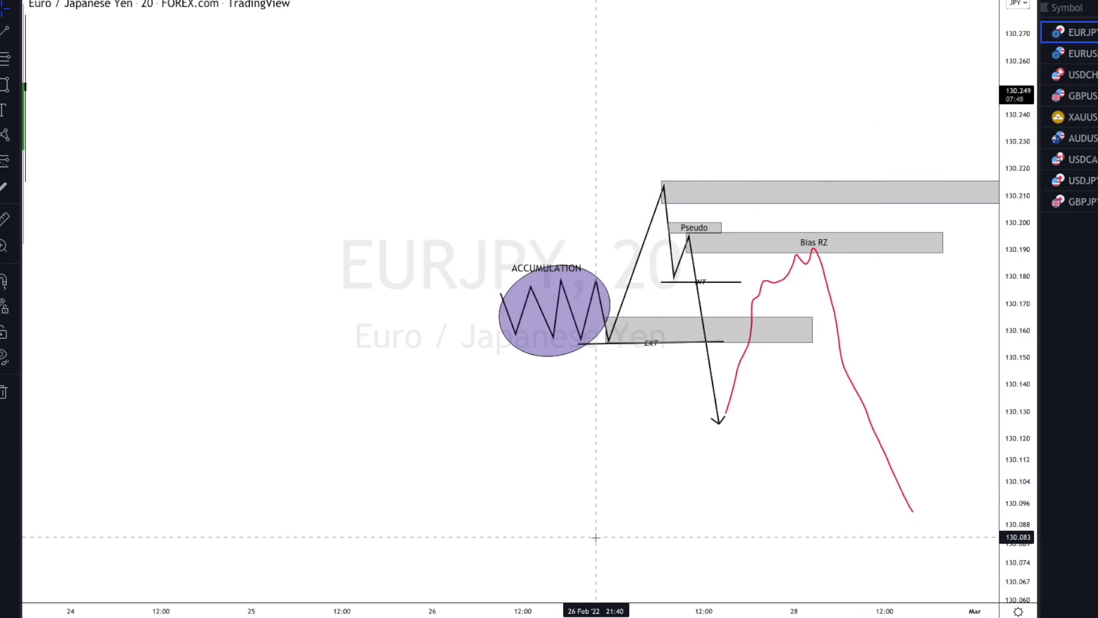
key("alt+i")
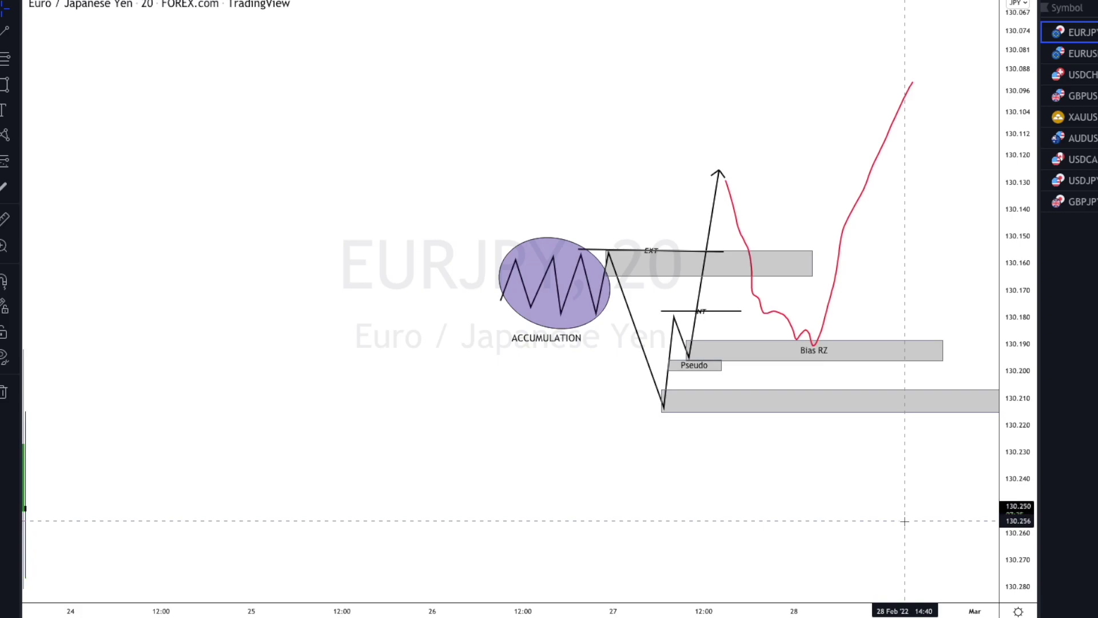
key("alt+i")
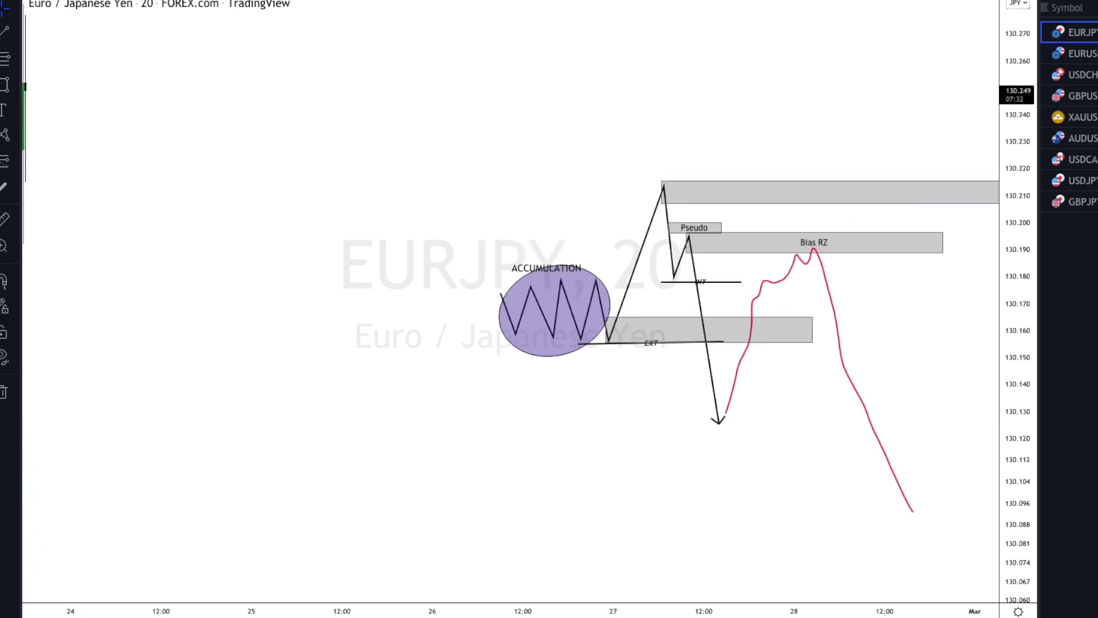
Brush a falling price path that ranges, spikes and drops before the accumulation ellipse, and circle the Pseudo area of the schematic.
mouse_move(117, 42)
left_mouse_down()
mouse_move(154, 280)
mouse_move(214, 215)
mouse_move(282, 375)
mouse_move(328, 302)
mouse_move(404, 322)
mouse_move(414, 313)
mouse_move(436, 251)
mouse_move(440, 381)
left_mouse_up()
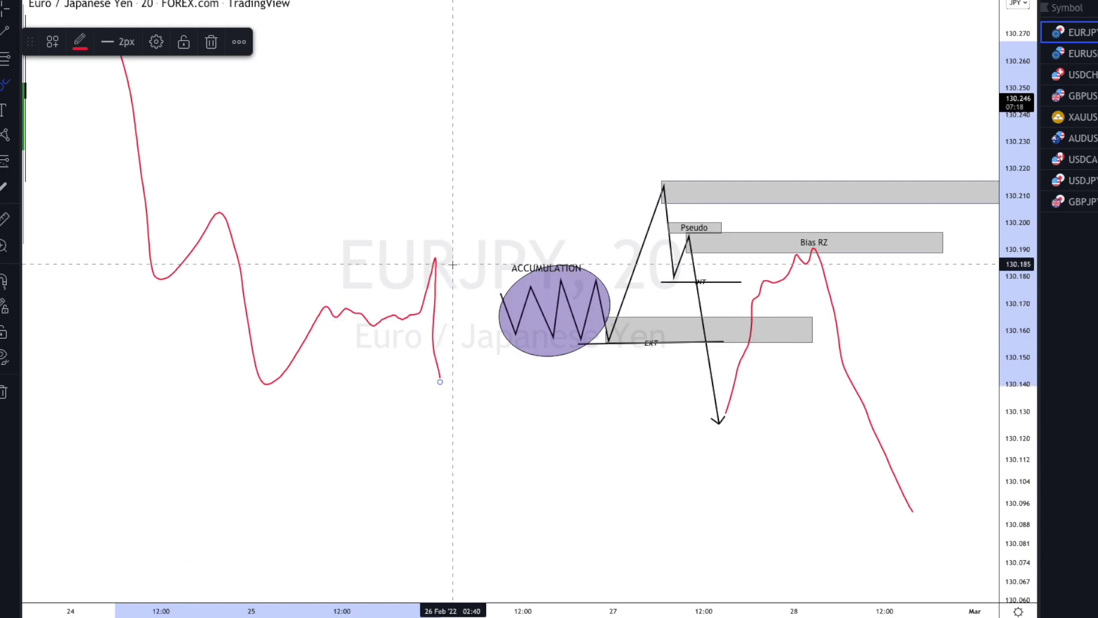
mouse_move(715, 215)
left_mouse_down()
mouse_move(630, 252)
mouse_move(683, 281)
mouse_move(752, 259)
mouse_move(719, 215)
left_mouse_up()
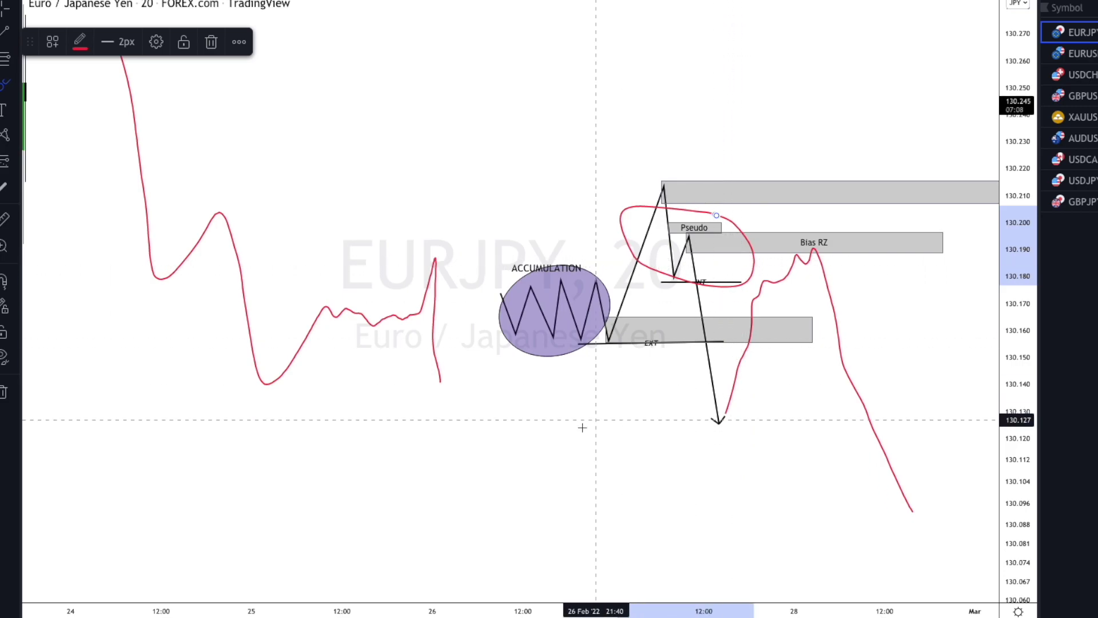
left_click(608, 295)
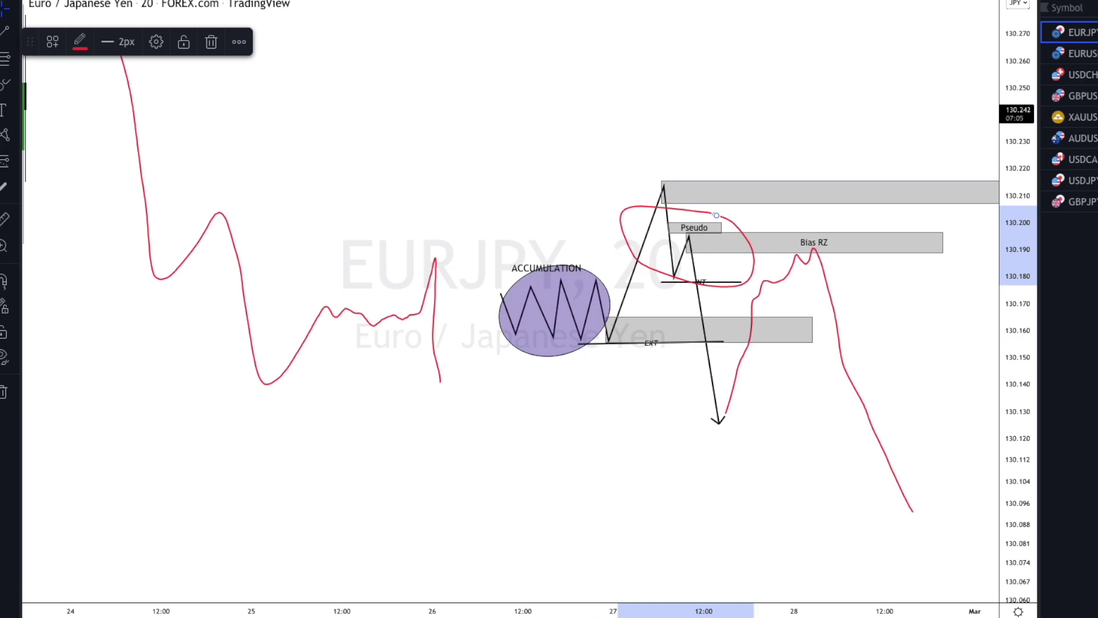
Place a horizontal ray at 130.215 on the schematic's highest peak and apply the POI drawing template to it.
key("Escape")
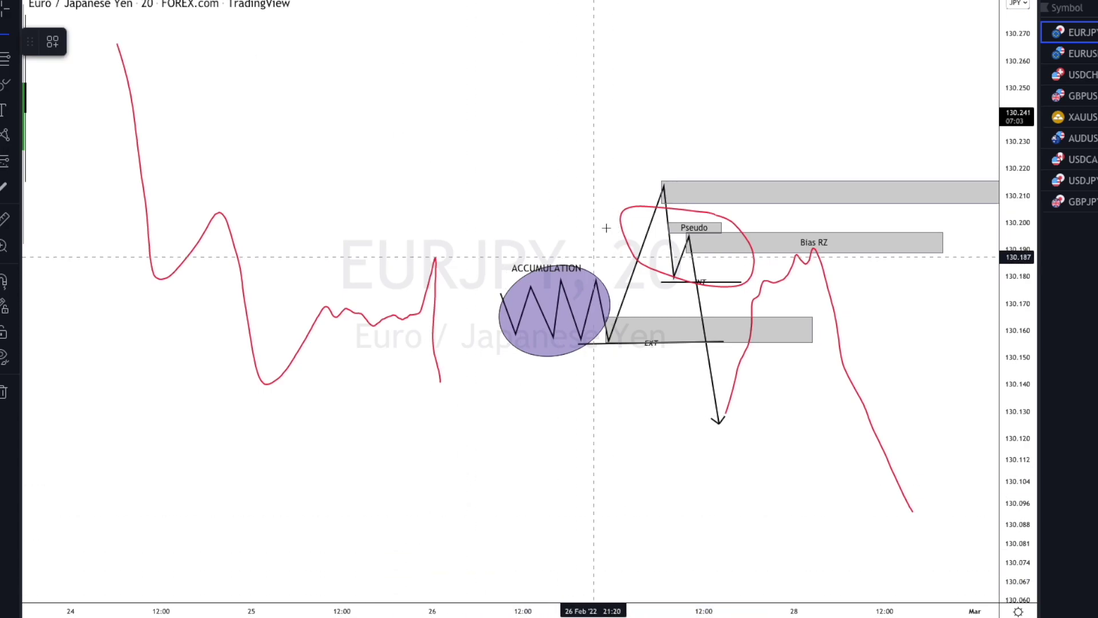
left_click(654, 183)
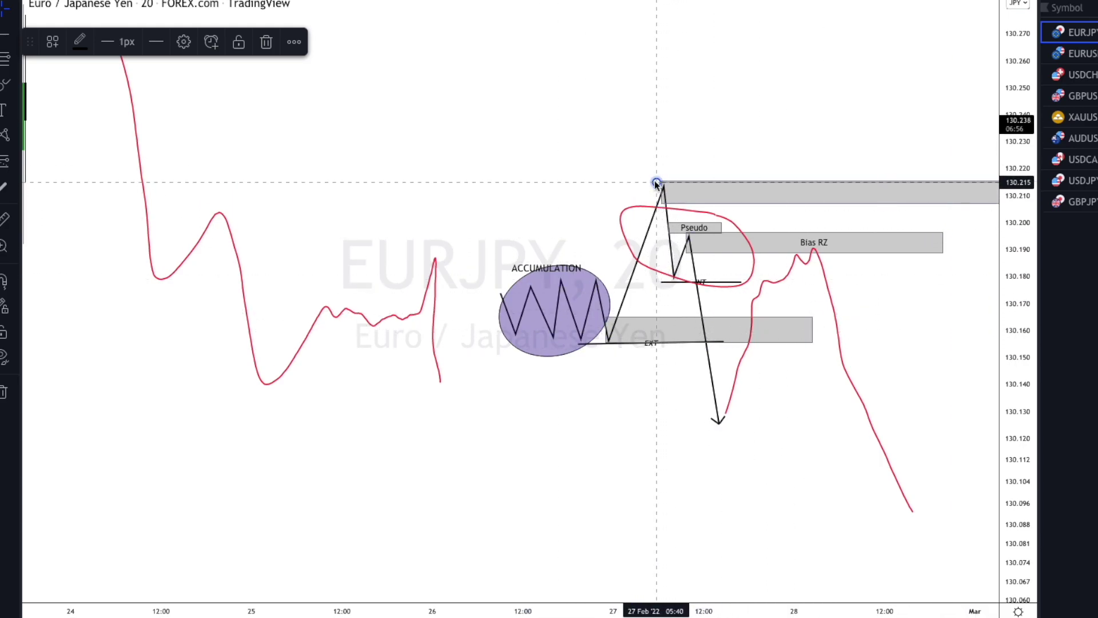
left_click(53, 42)
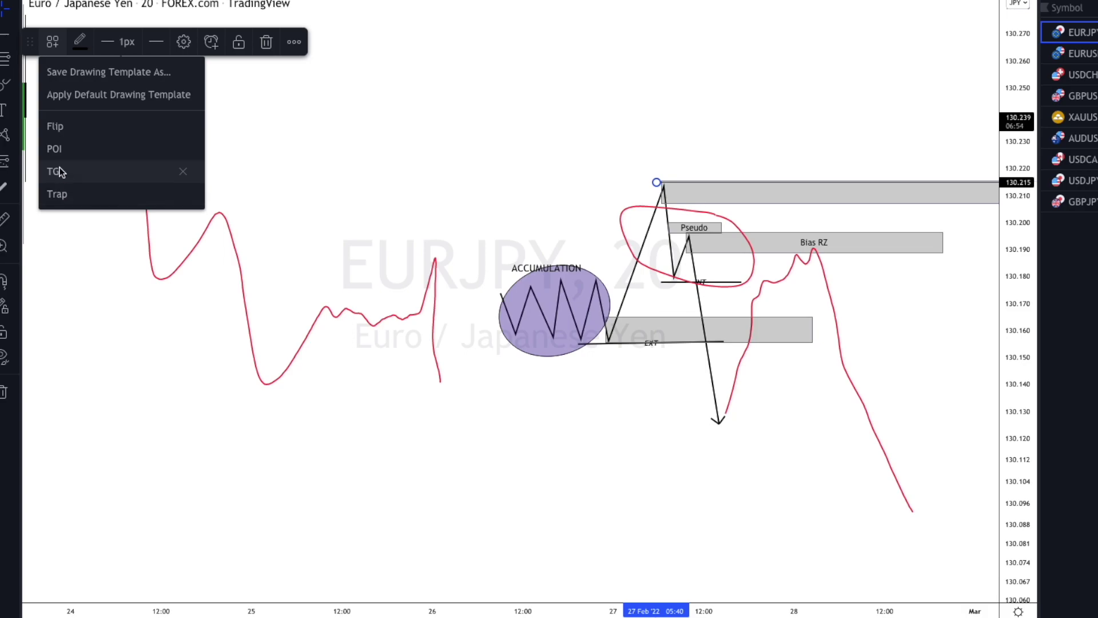
left_click(54, 149)
left_click(453, 363)
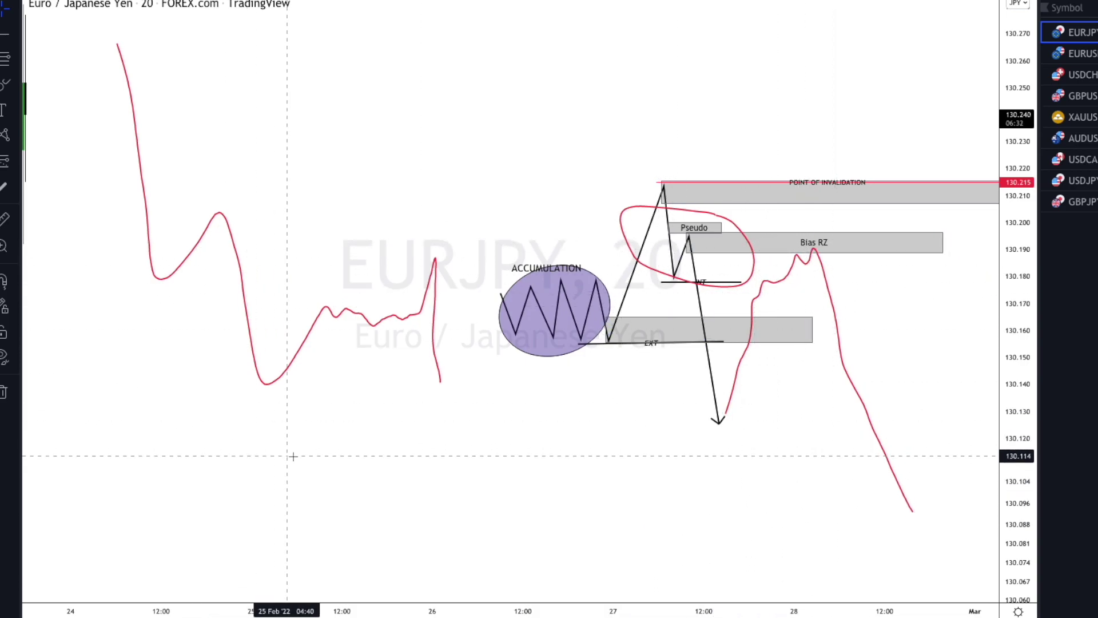
Continue the red brush path before the ellipse with a pullback upward and a long drop to the chart's lower edge.
left_click(4, 84)
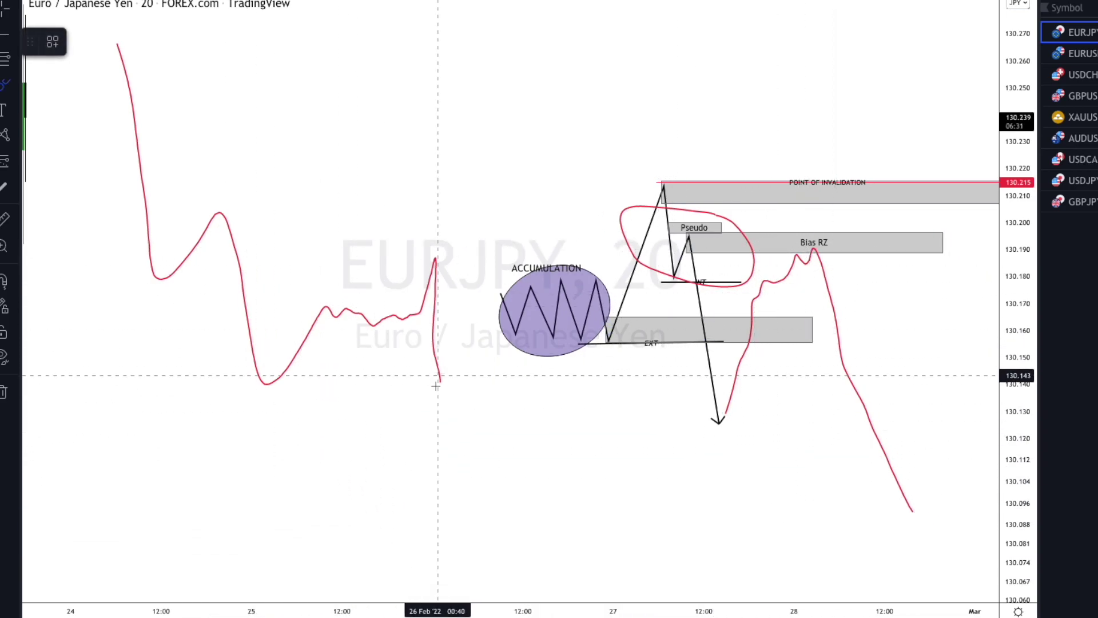
mouse_move(442, 383)
left_mouse_down()
mouse_move(468, 283)
mouse_move(511, 606)
mouse_move(522, 617)
left_mouse_up()
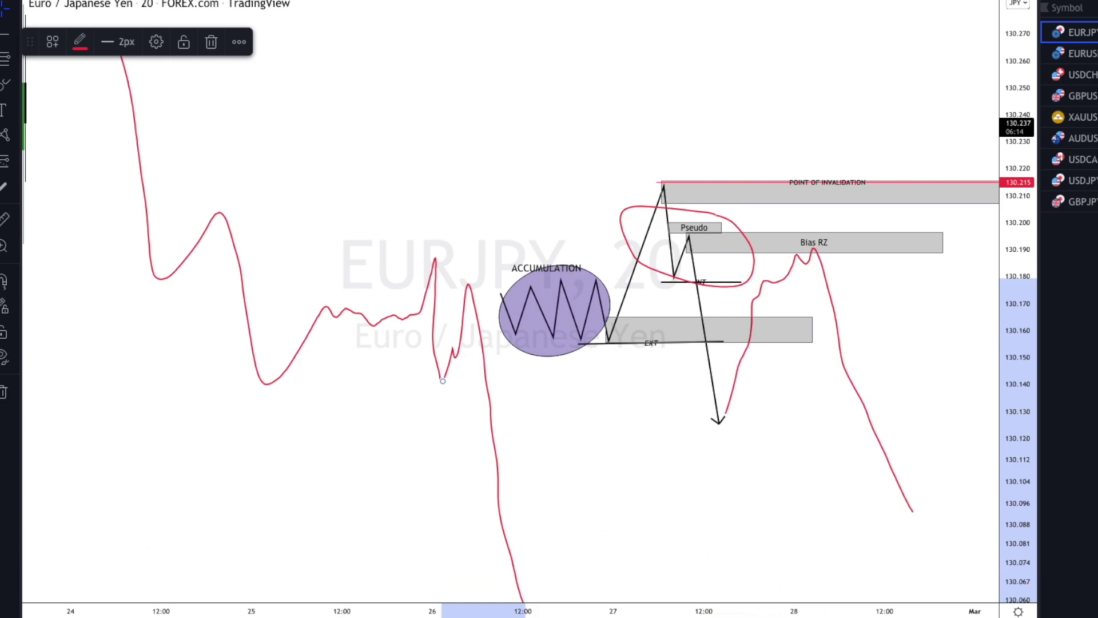
Switch the chart to GBPUSD on the 5-minute timeframe and fit the 23 Feb price action and its drawings in view.
left_click(1075, 96)
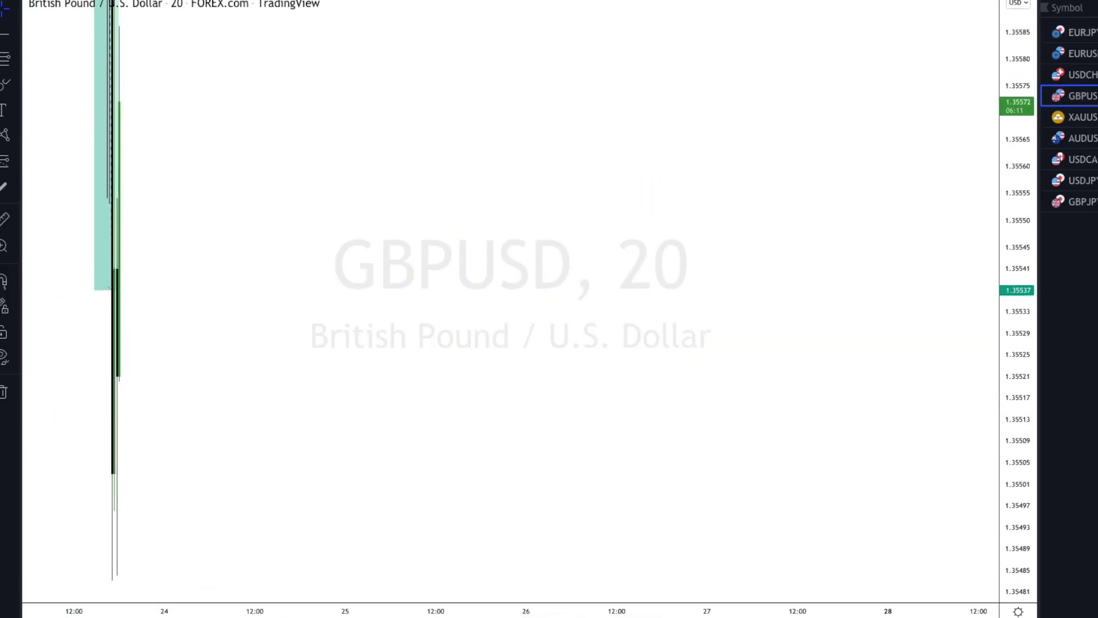
key("5")
key("Return")
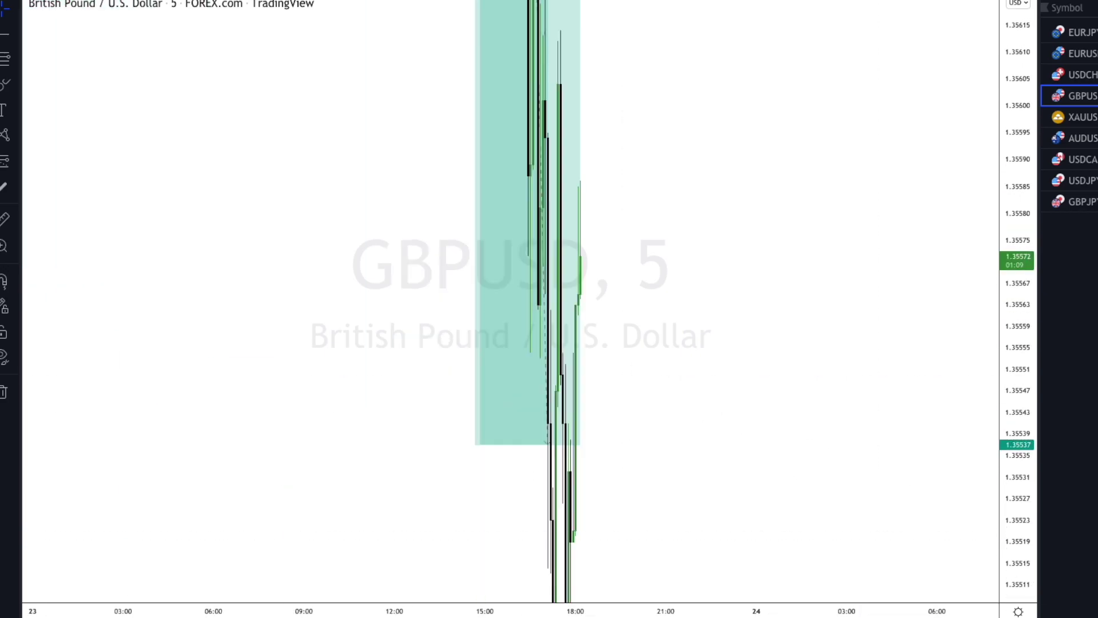
left_click_drag(466, 466, 475, 524)
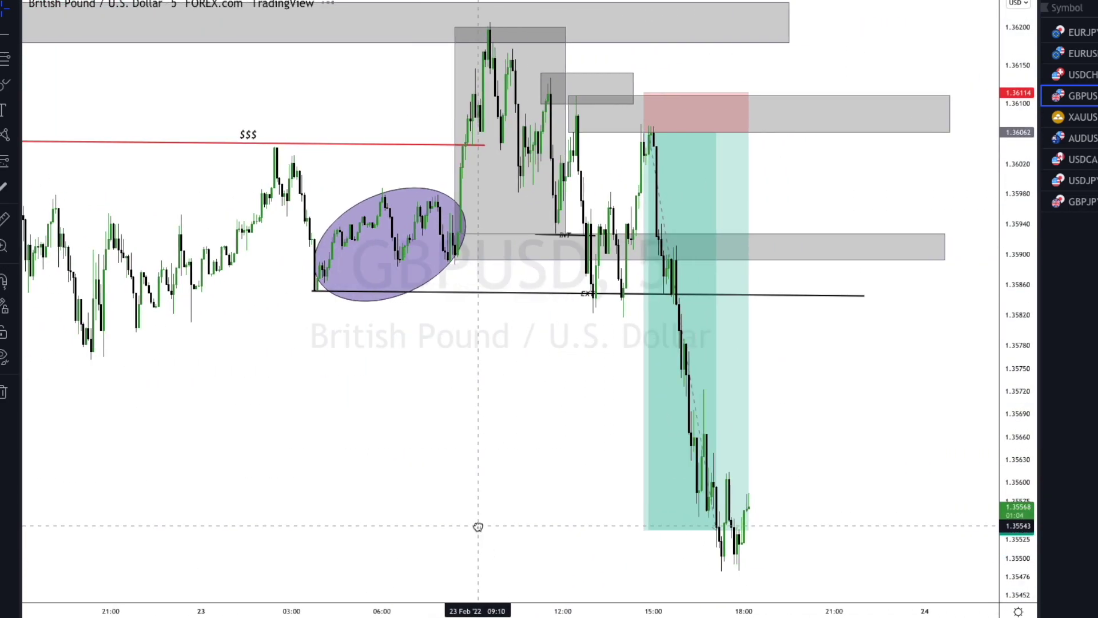
Delete the tall grey box over the high, the short position, and the two grey zones at the lower highs.
left_click(561, 29)
key("Delete")
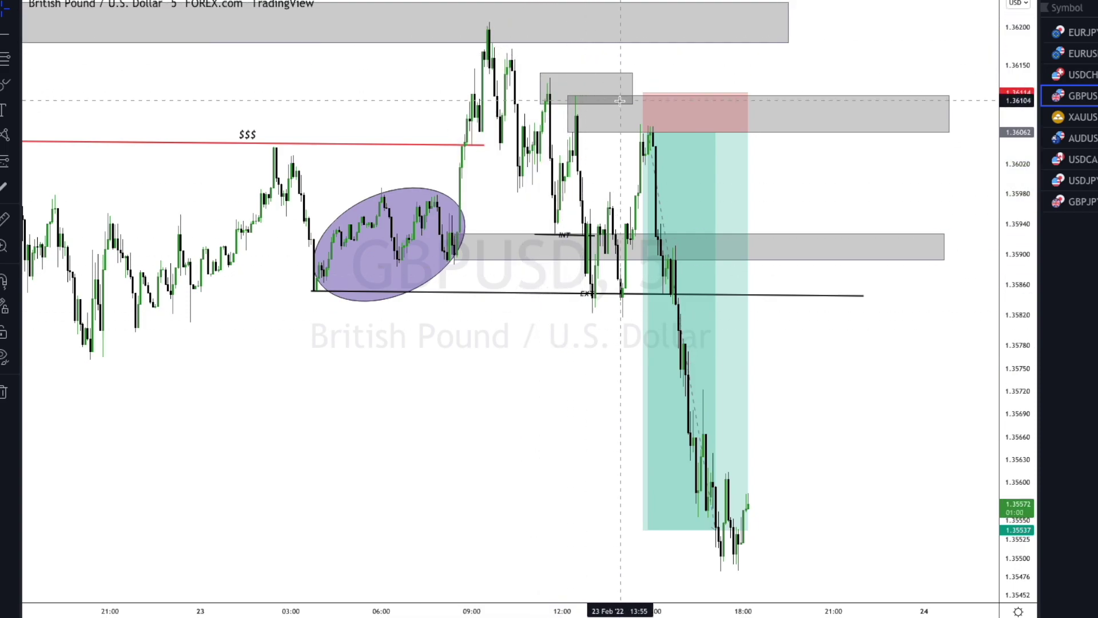
left_click(674, 177)
key("Delete")
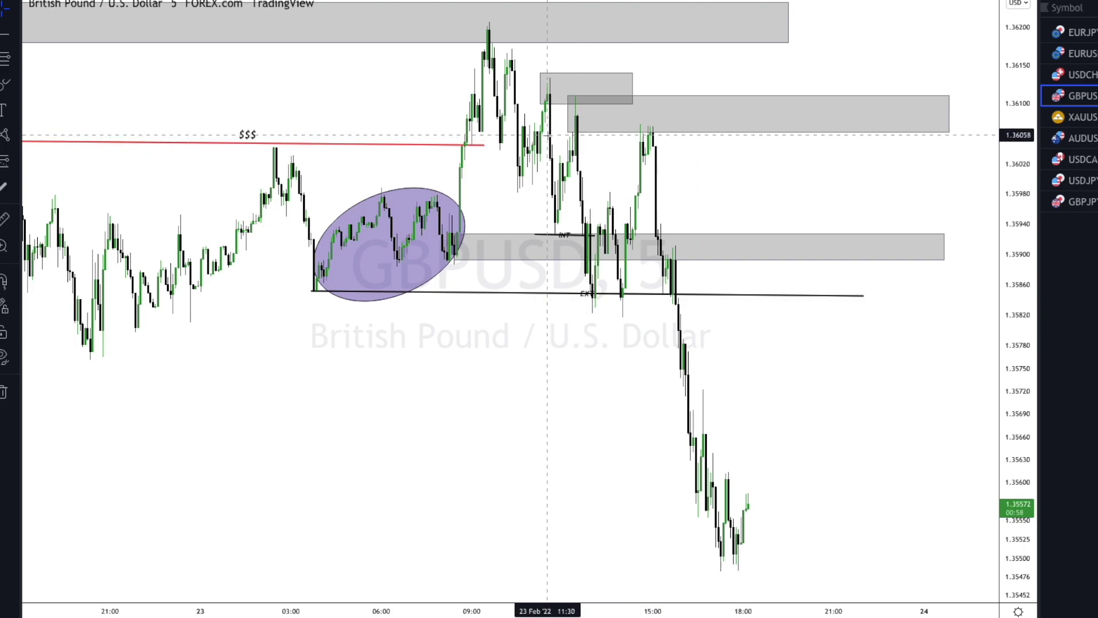
left_click(574, 129)
key("Delete")
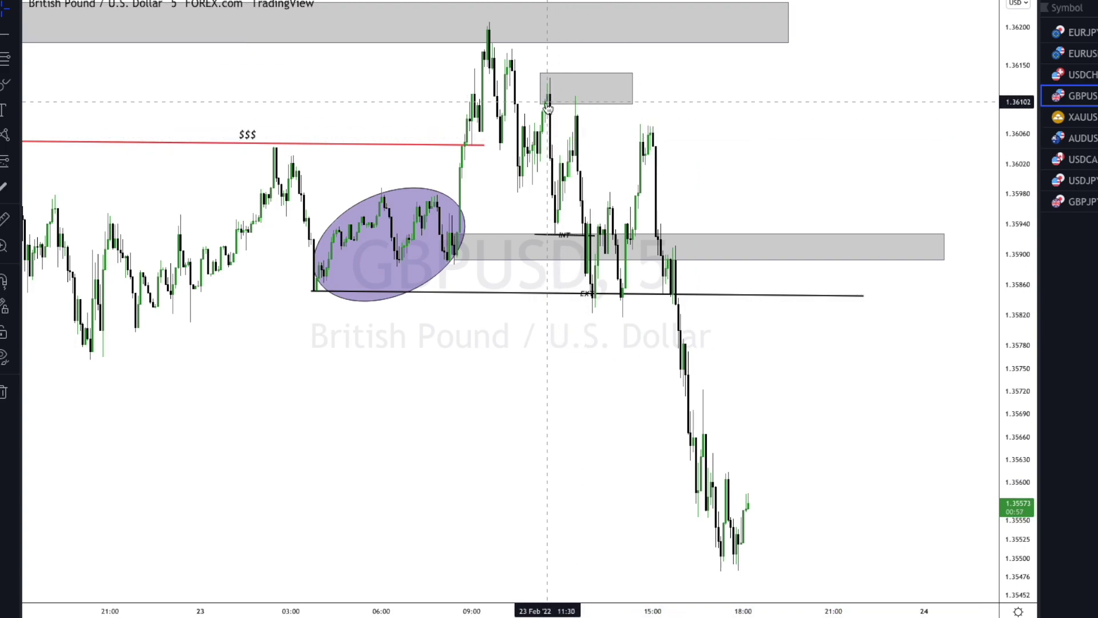
left_click(548, 106)
key("Delete")
Delete the EXT and INT lines, the grey zone beside the accumulation, and the purple ellipse.
left_click(471, 295)
key("Delete")
key("Delete")
left_click(471, 255)
key("Delete")
left_click(465, 223)
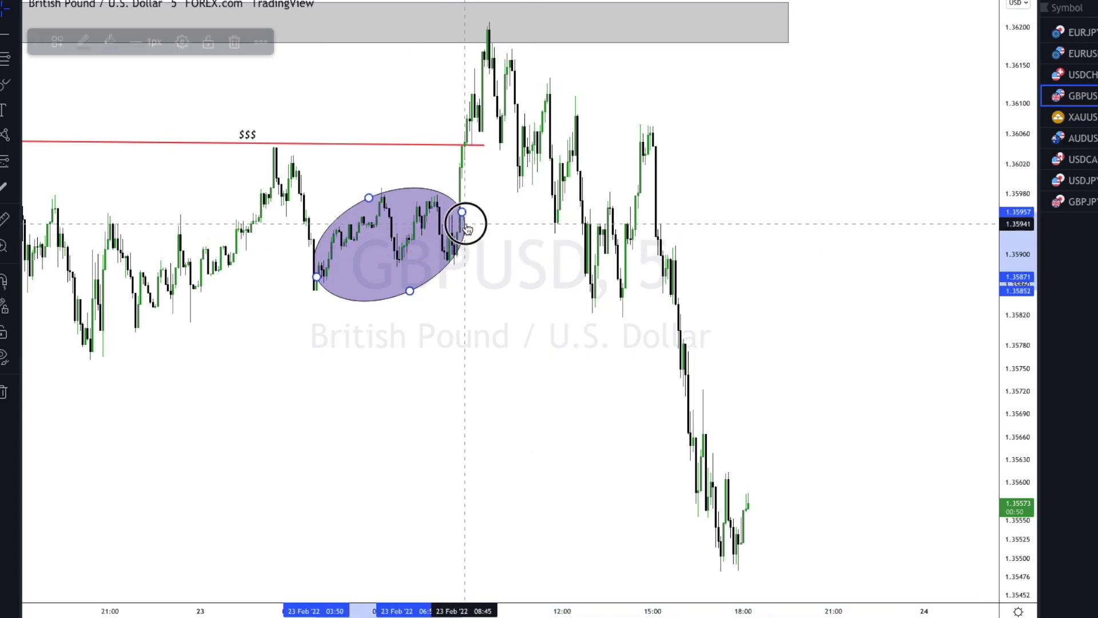
key("Delete")
Start bar replay from the 09:30 candle on 23 Feb '22.
left_click_drag(491, 246, 556, 244)
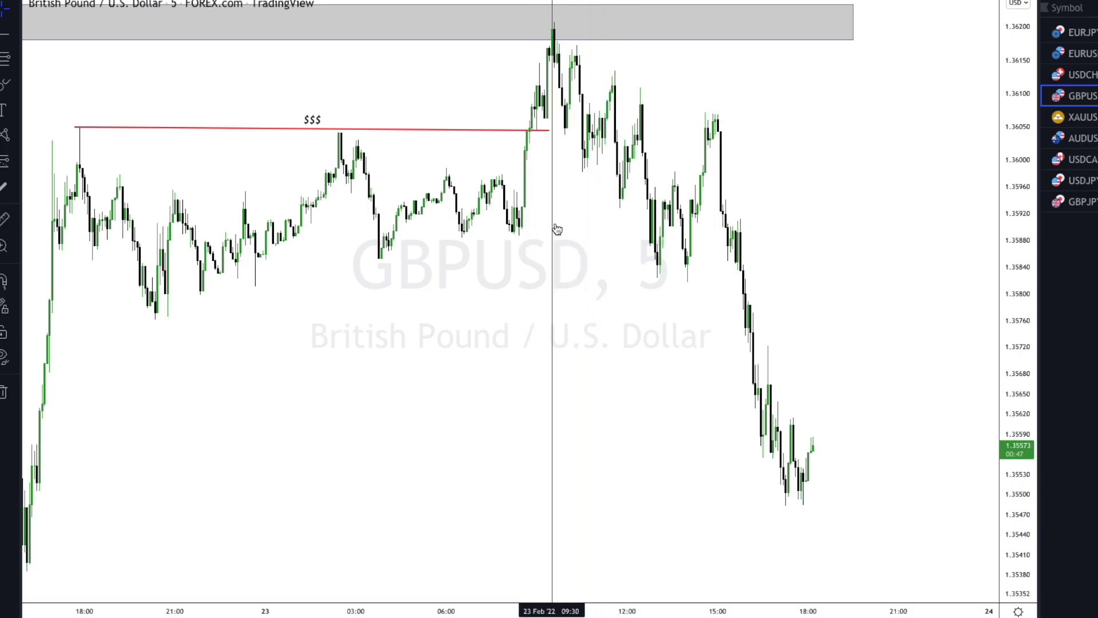
key("shift+alt+r")
left_click(585, 361)
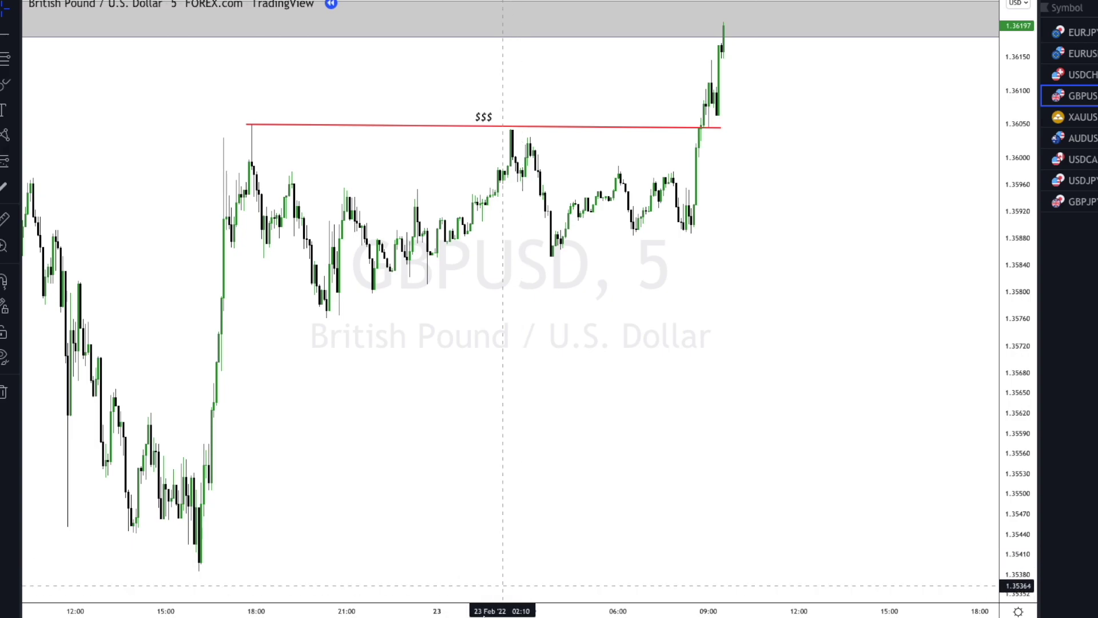
Draw a tilted ellipse around the accumulation range between about 04:00 and 08:00 on 23 Feb, below the $$$ line.
left_click(5, 84)
left_click(548, 254)
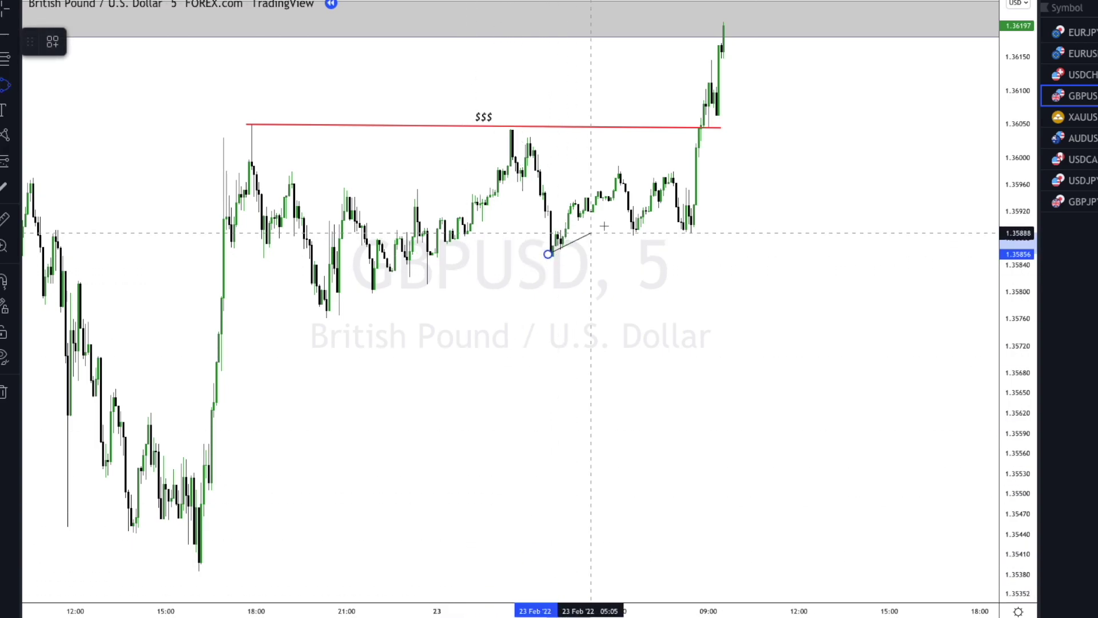
left_click(678, 180)
left_click(637, 260)
left_click(473, 517)
left_click_drag(473, 516, 395, 517)
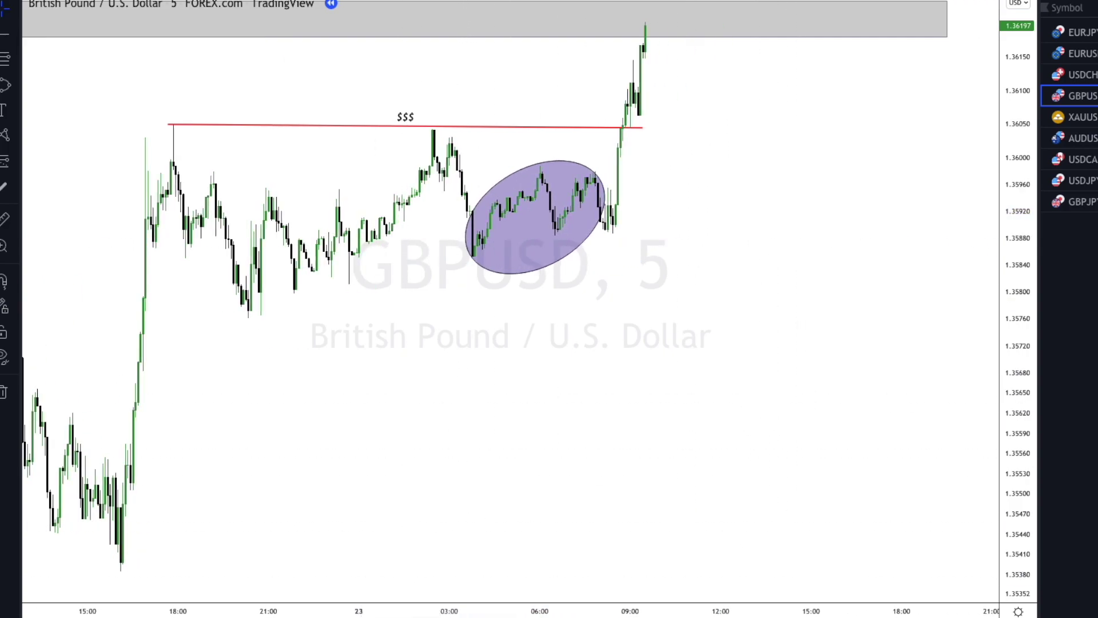
Draw a grey rectangle zone at about 1.3589 to 1.3593 from the last low before the rally, and advance the replay past 12:00.
key("alt+shift+r")
mouse_move(610, 202)
left_mouse_down()
mouse_move(718, 246)
mouse_move(824, 237)
mouse_move(983, 252)
mouse_move(975, 221)
mouse_move(979, 235)
left_mouse_up()
left_click(887, 282)
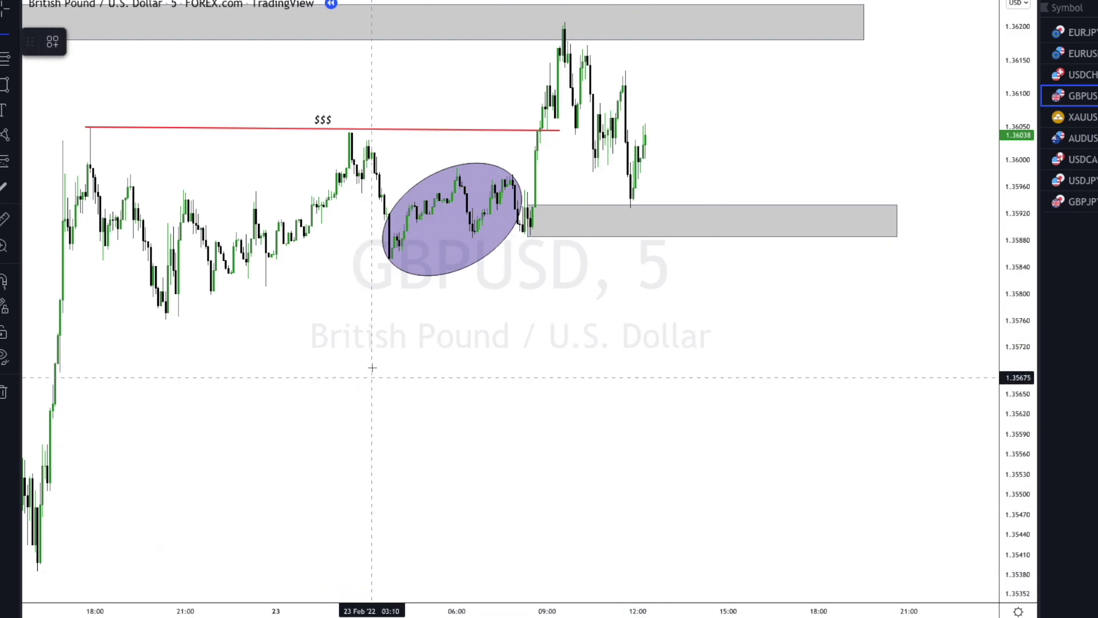
Place a horizontal ray at 1.35852 along the low of the accumulation ellipse and colour it black.
left_click(369, 259)
left_click(211, 41)
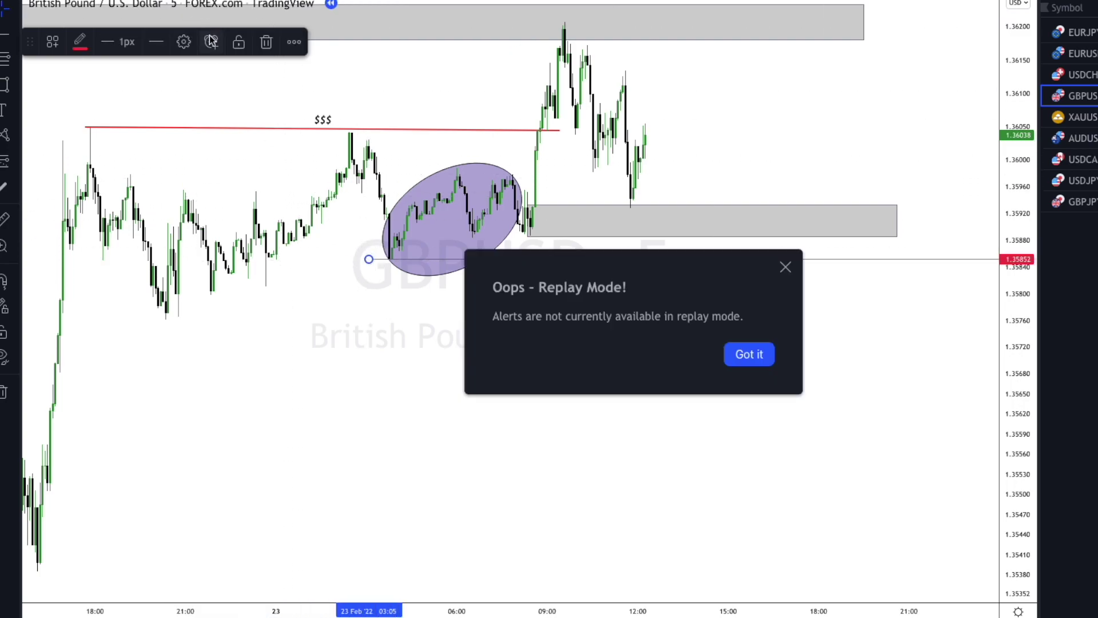
left_click(749, 355)
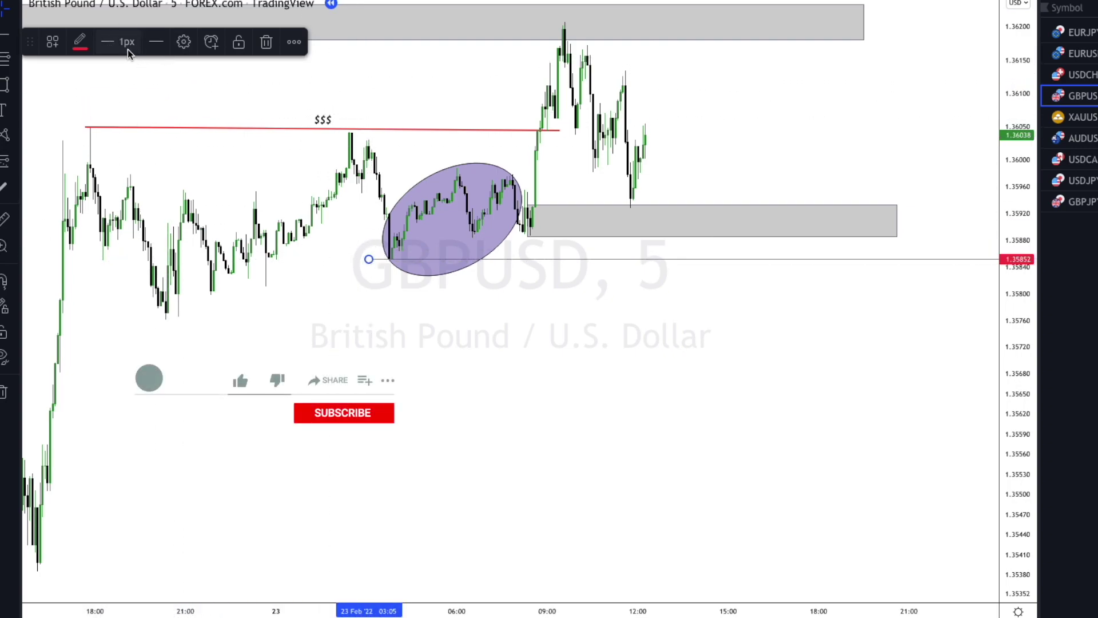
left_click(80, 42)
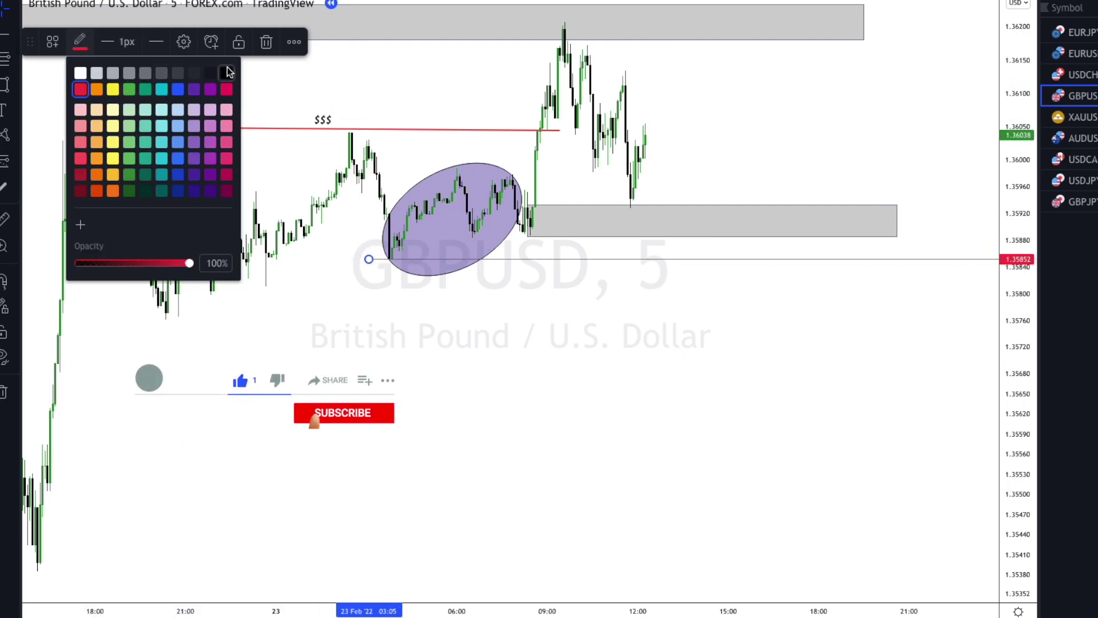
left_click(294, 147)
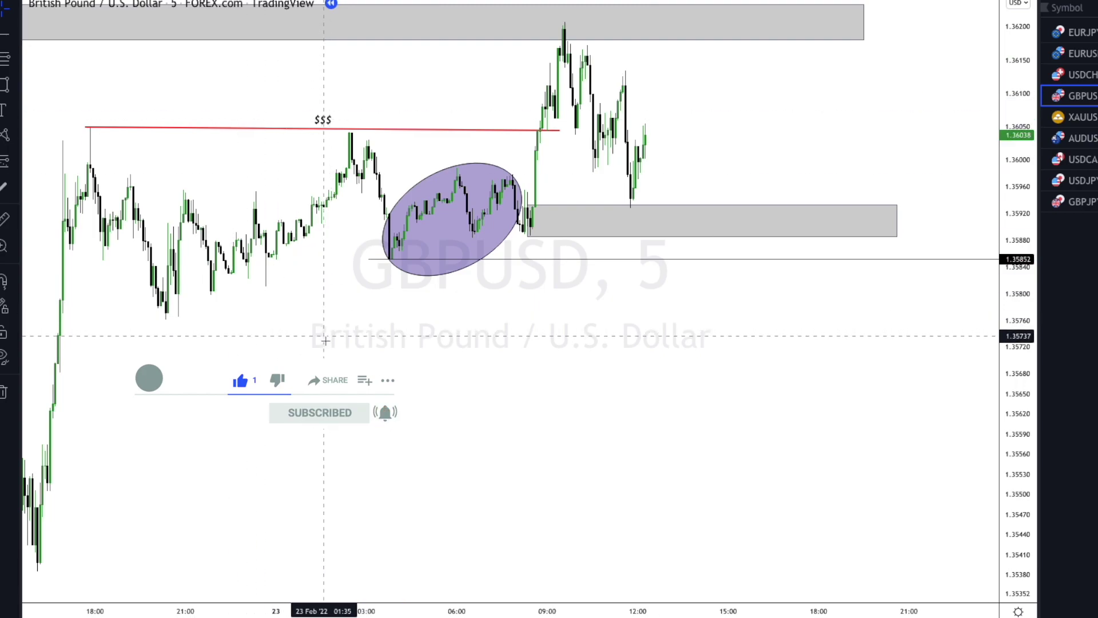
Draw a trend line along the accumulation low at about 1.3585, from 03:40 to 21:30, and apply the EXT template.
left_click(369, 259)
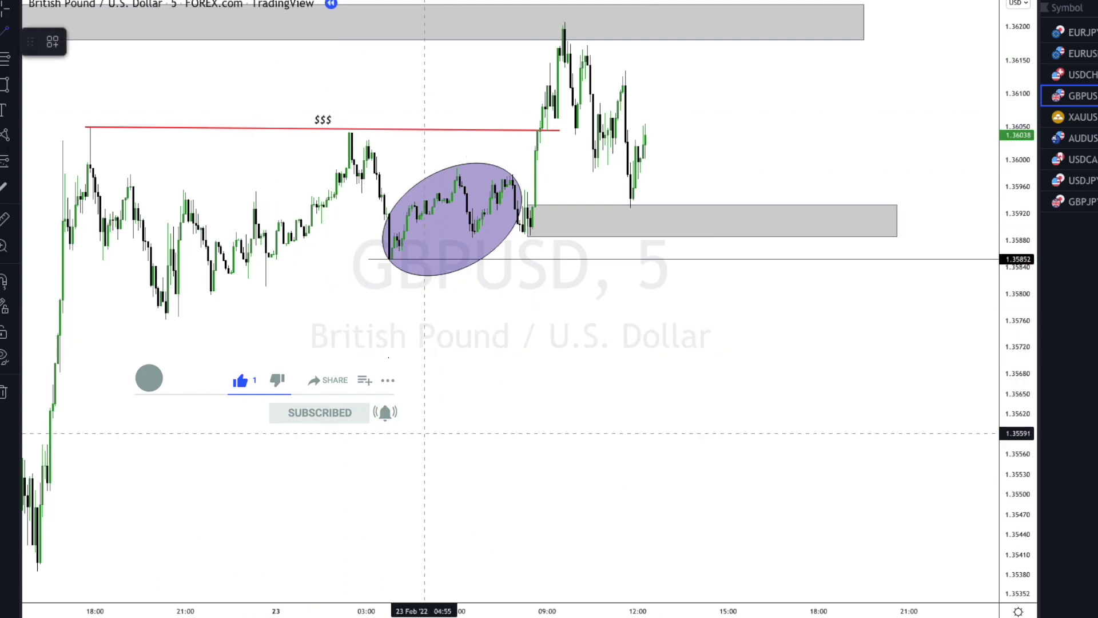
mouse_move(387, 256)
left_mouse_down()
mouse_move(595, 284)
mouse_move(924, 259)
left_mouse_up()
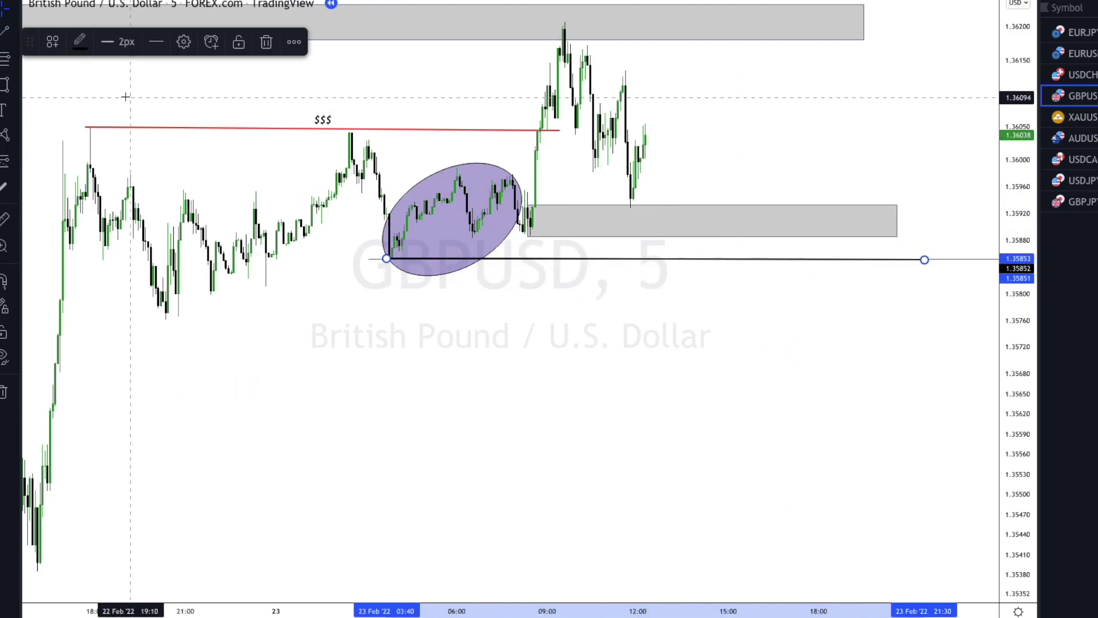
left_click(66, 46)
left_click(57, 44)
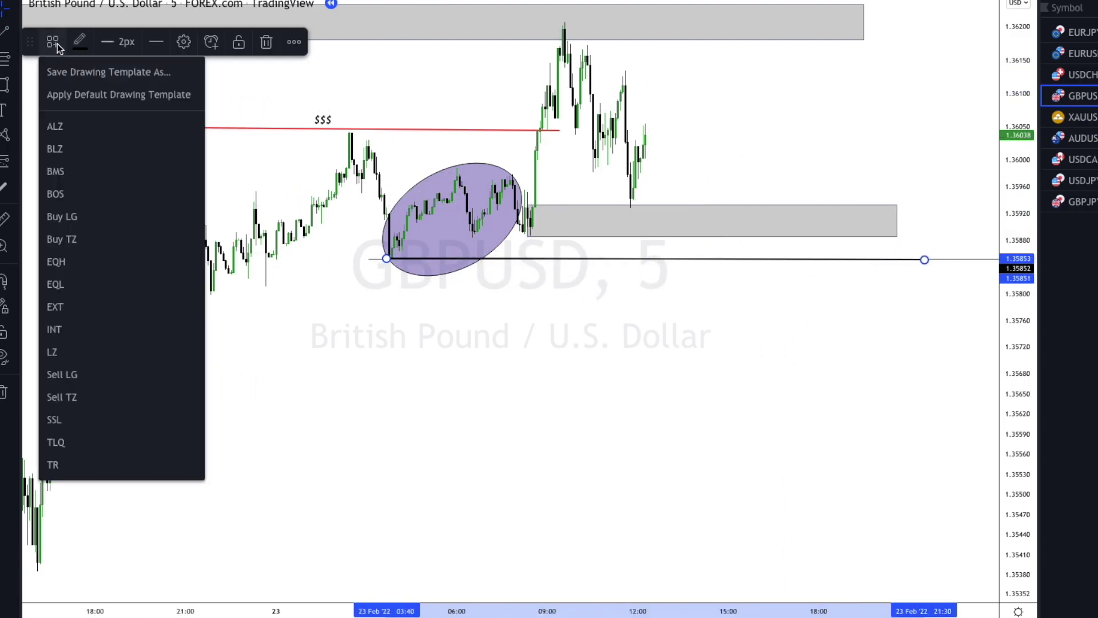
left_click(60, 302)
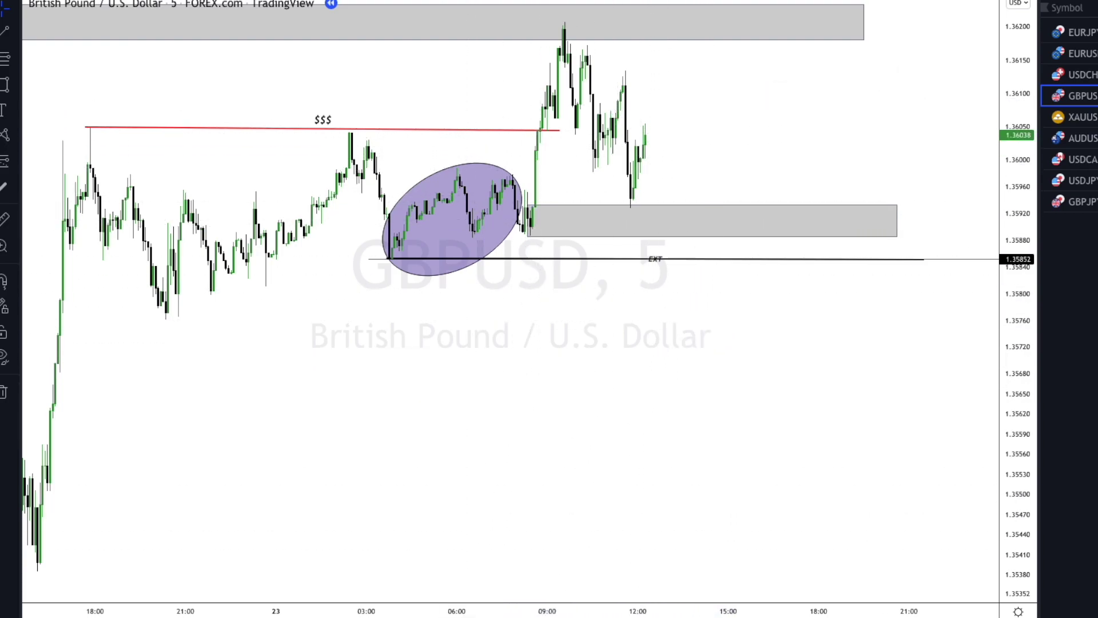
Draw a narrow grey rectangle over the 08:30 to 09:20 rally, from about 1.3593 to 1.3621, and advance the replay past 13:00.
left_click(4, 84)
left_click_drag(554, 23, 532, 209)
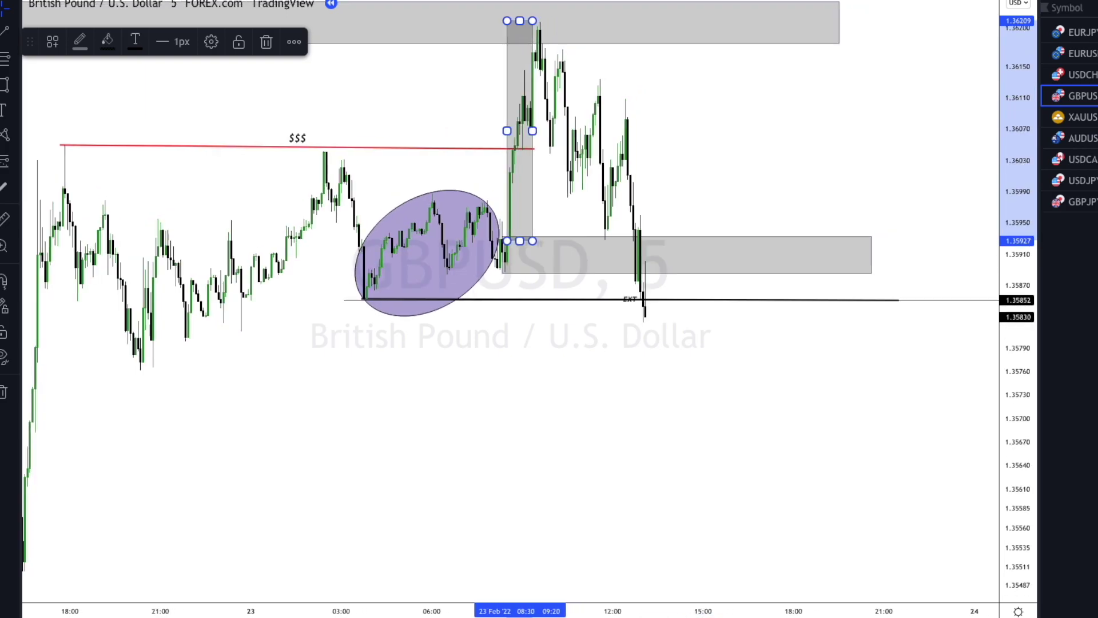
left_click(700, 537)
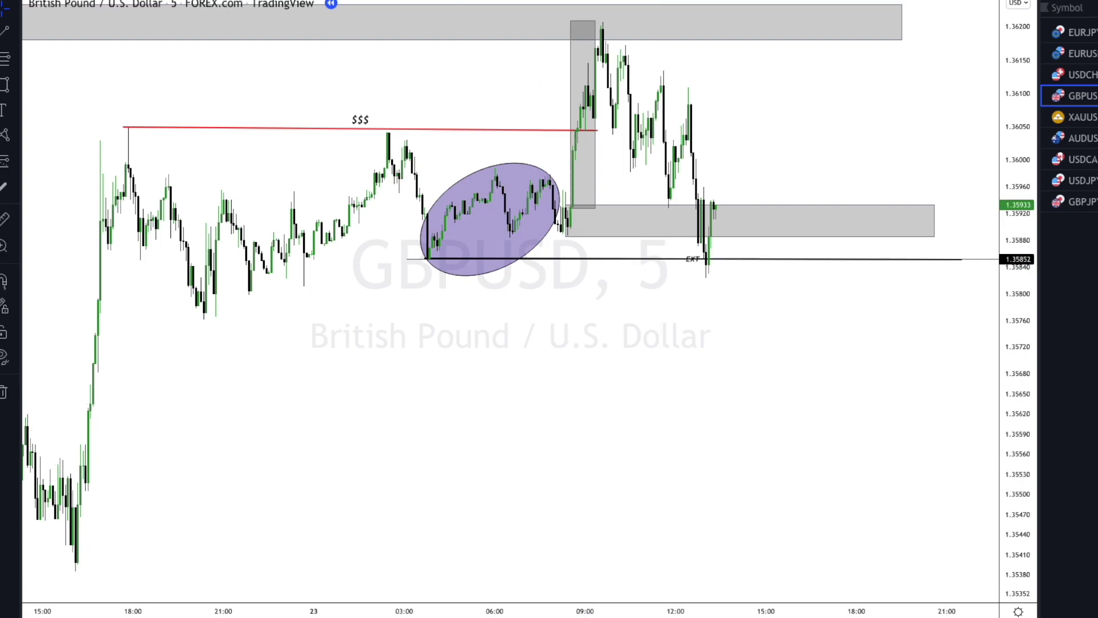
Draw grey supply zones at about 1.3606 to 1.3612 from the latest lower high and 1.3610 to 1.3614 from the 11:25 high.
left_click(4, 84)
mouse_move(689, 86)
left_mouse_down()
mouse_move(725, 132)
mouse_move(945, 119)
left_mouse_up()
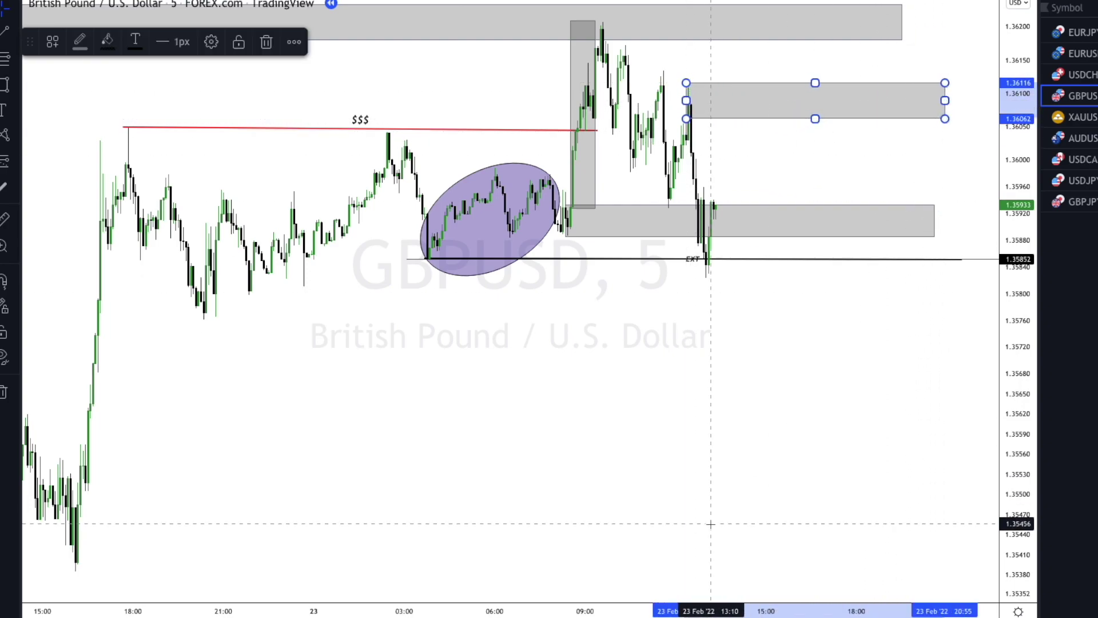
left_click(710, 524)
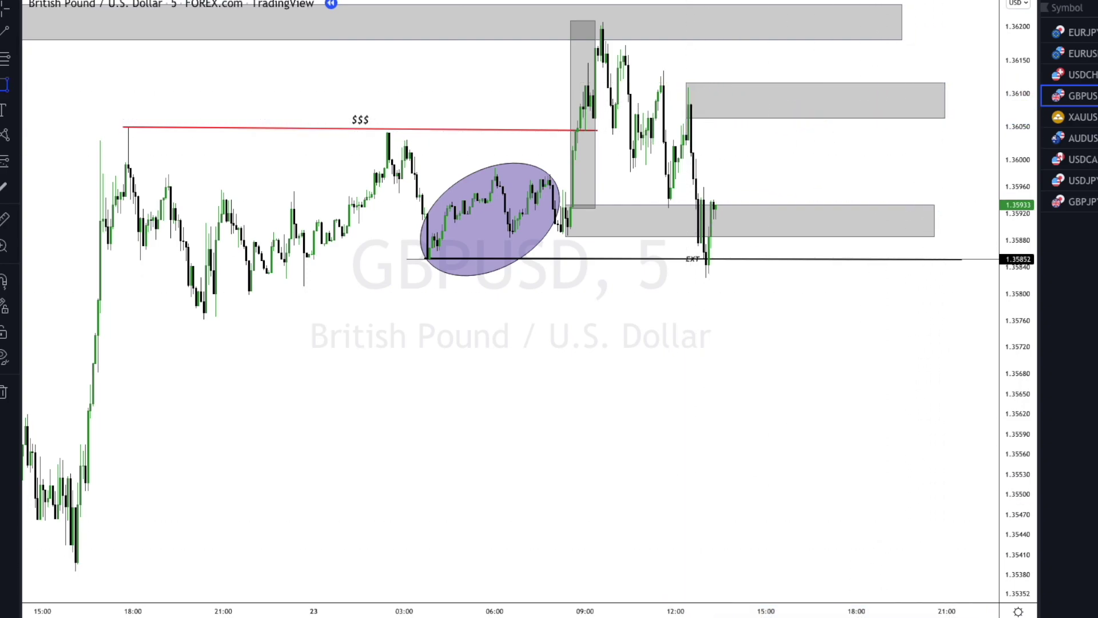
left_click_drag(658, 65, 756, 95)
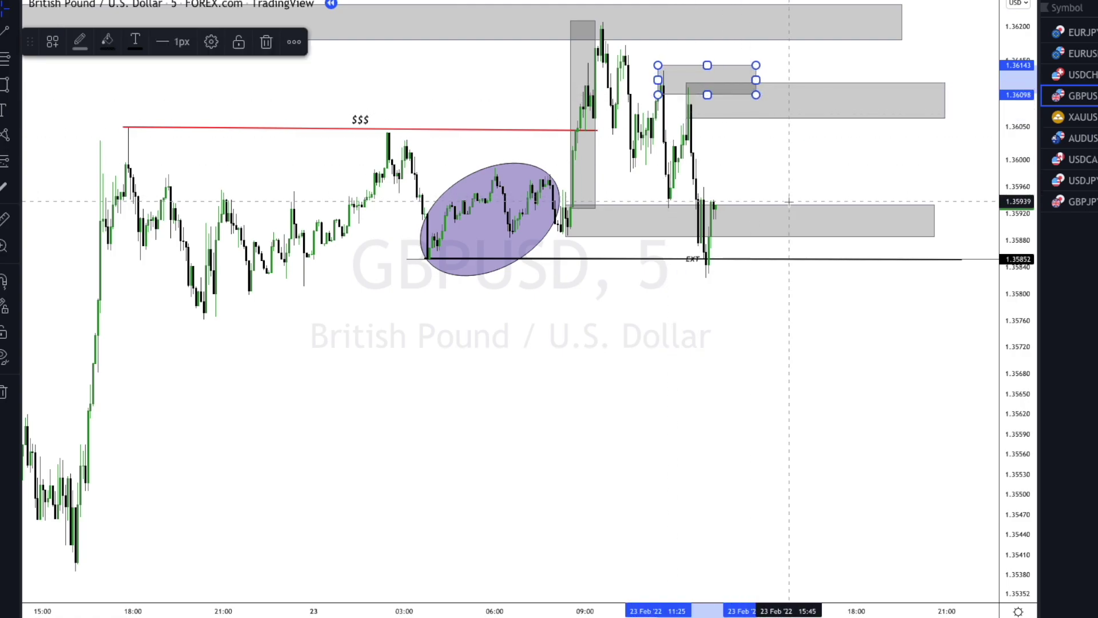
left_click(676, 497)
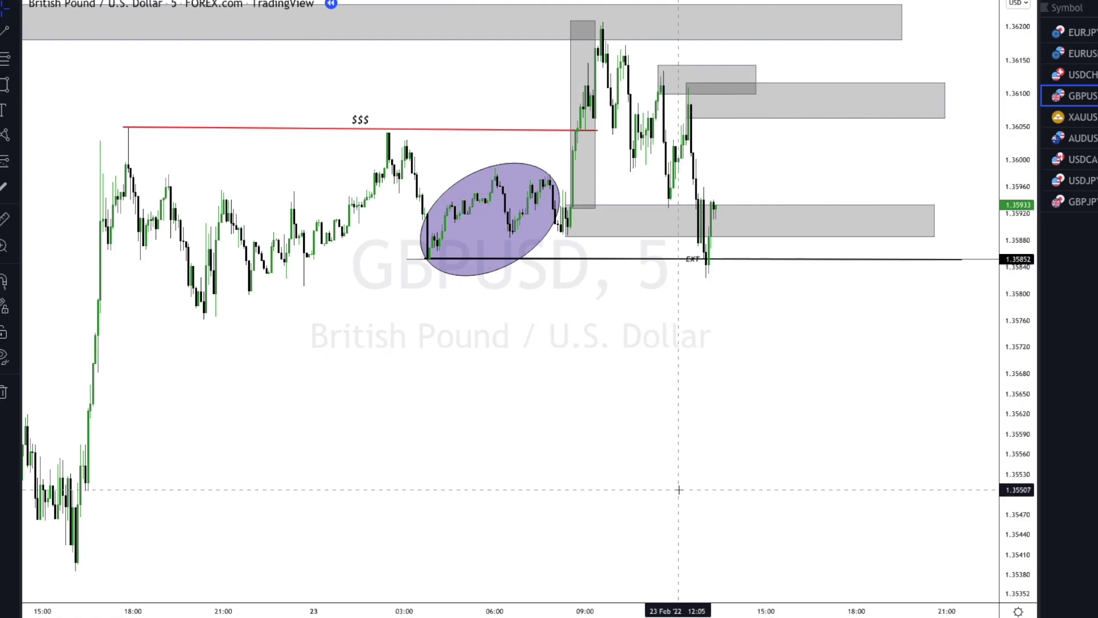
Place a short position with its entry at 1.36062 and its stop at 1.36116, matching the latest supply zone.
left_click(4, 160)
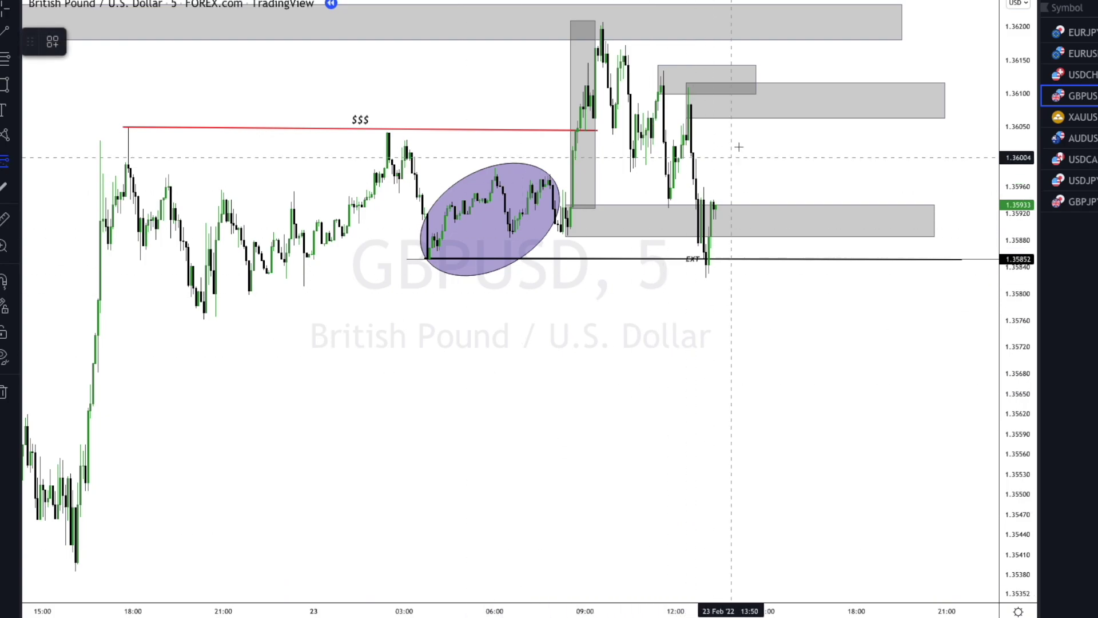
left_click(751, 119)
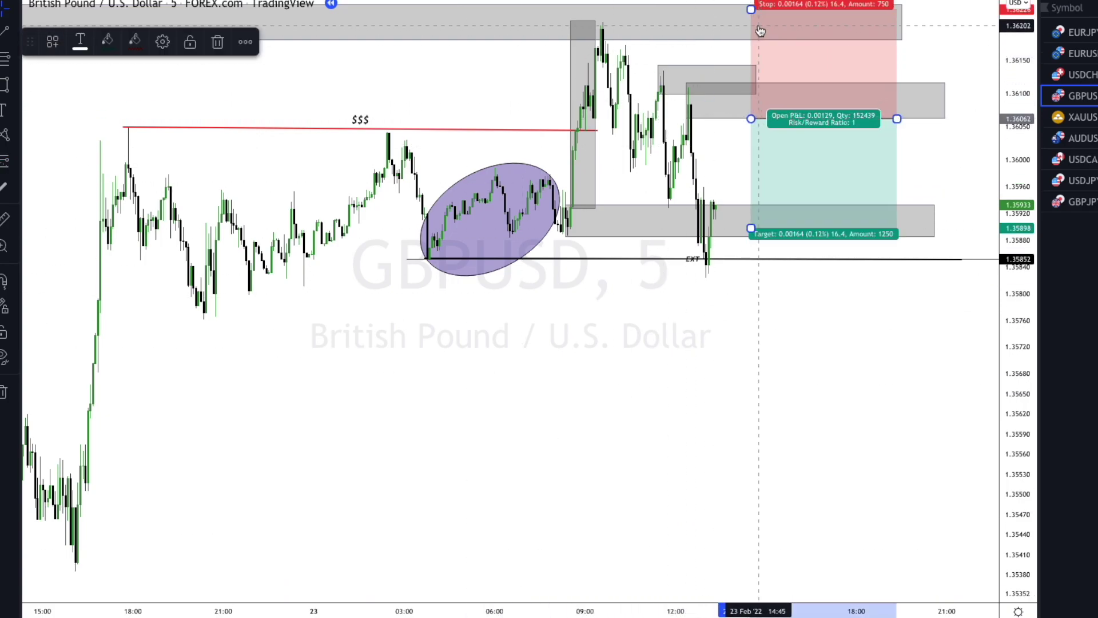
left_click_drag(749, 9, 774, 85)
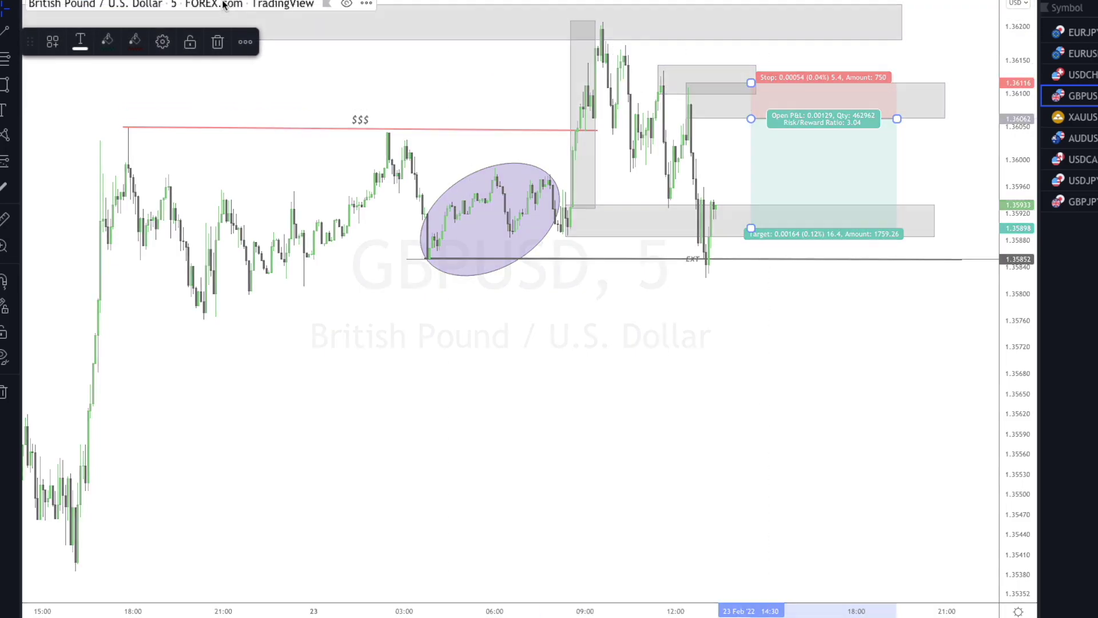
Check the marked zones and short position on the 15-minute timeframe, and return to the 5-minute chart.
type("15")
key("Return")
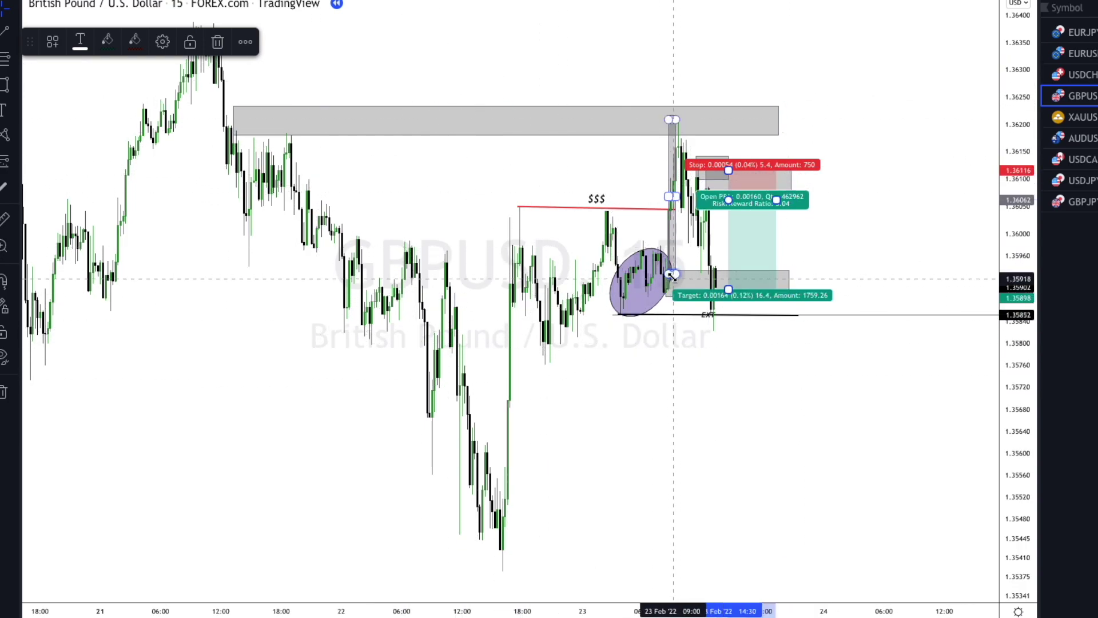
left_click(737, 492)
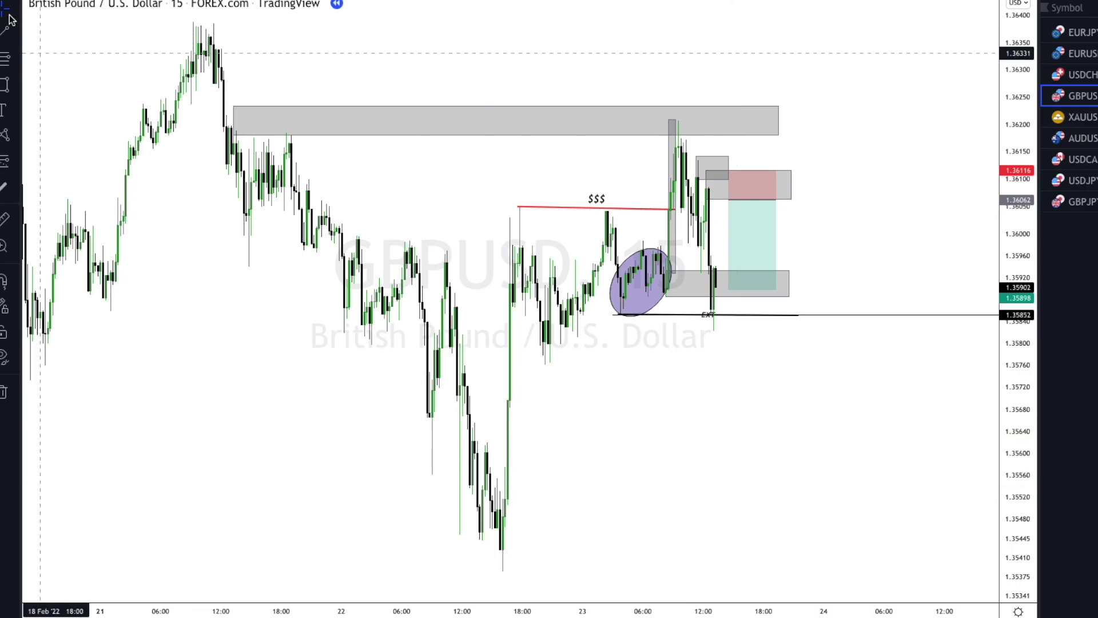
key("5")
key("Return")
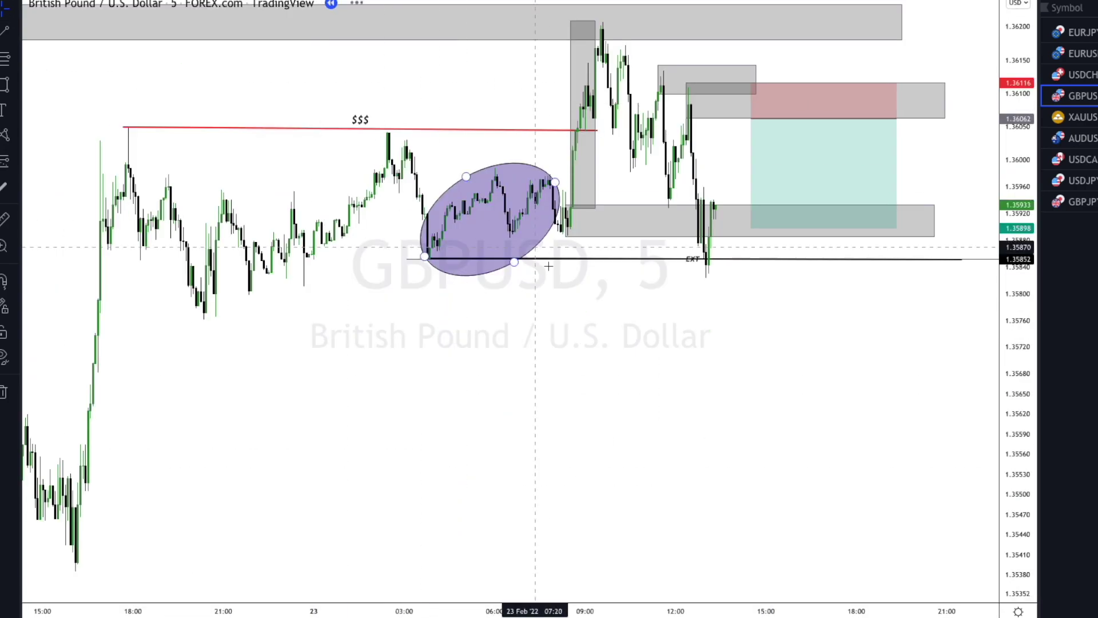
Extend the short position's target down to 1.35516.
left_click_drag(706, 314, 690, 309)
mouse_move(727, 228)
left_mouse_down()
mouse_move(753, 320)
mouse_move(741, 318)
left_mouse_up()
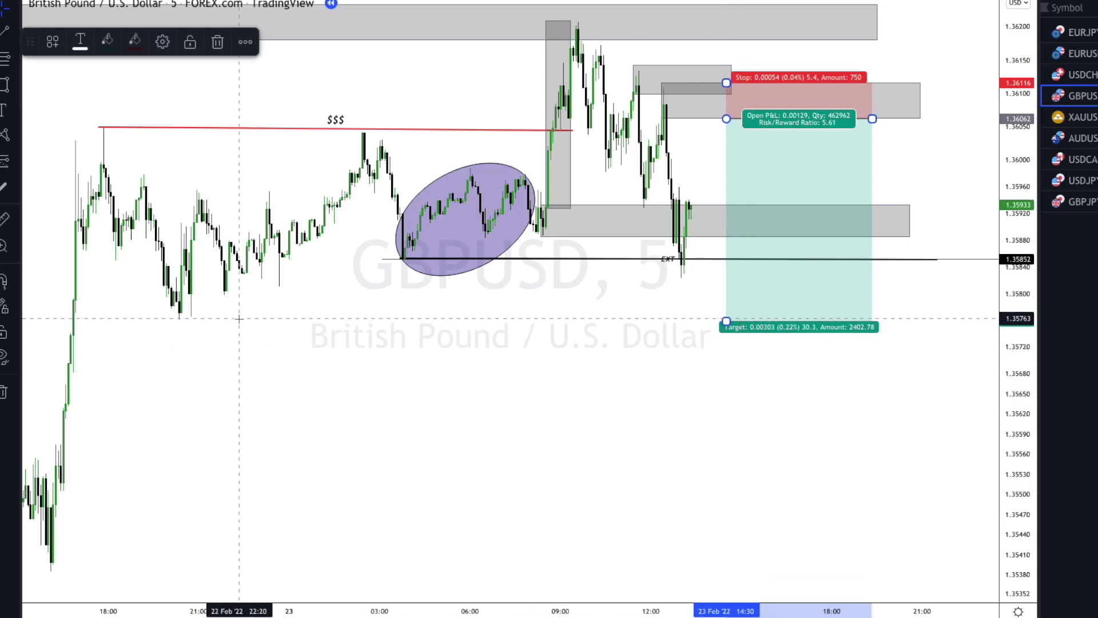
mouse_move(396, 386)
left_mouse_down()
mouse_move(554, 314)
mouse_move(483, 331)
left_mouse_up()
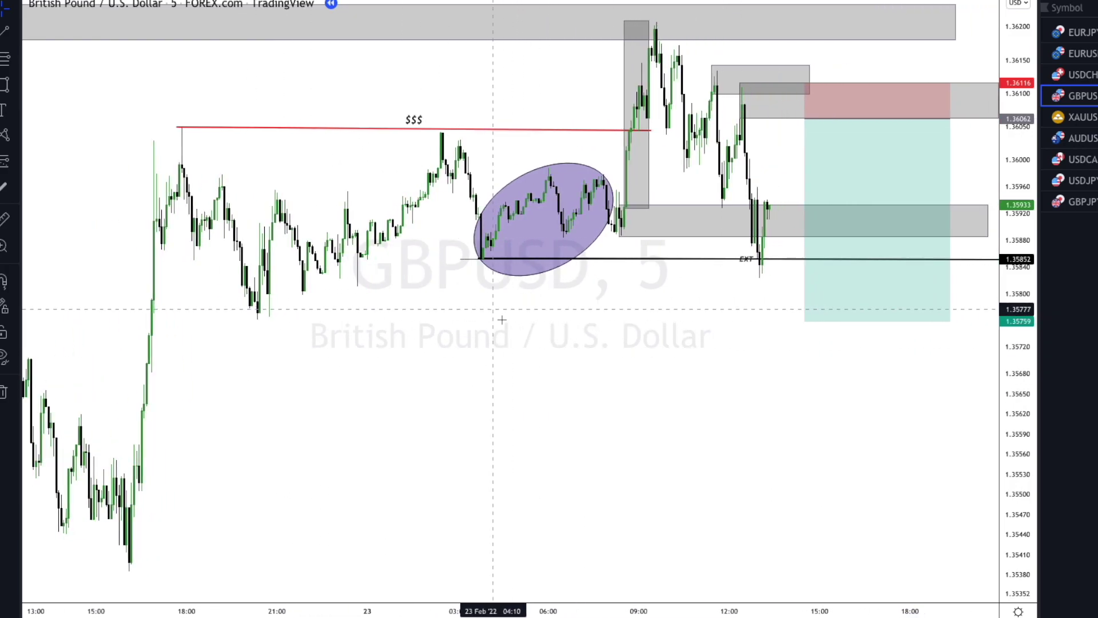
left_click_drag(806, 321, 843, 485)
left_click_drag(654, 483, 581, 473)
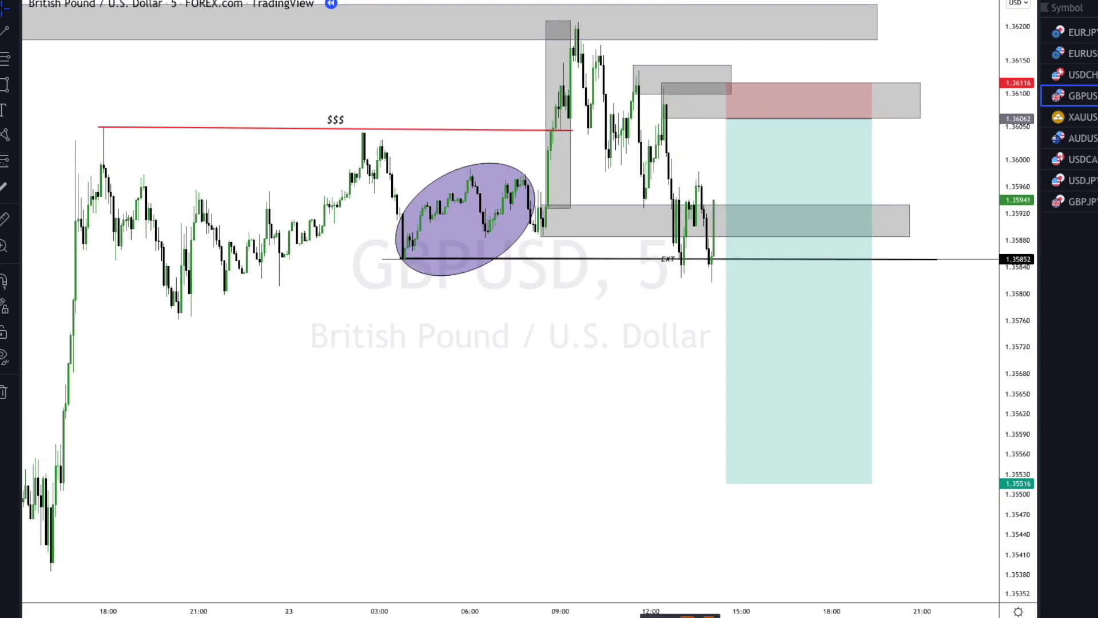
Advance the bar replay to about 17:40 on 23 Feb to play out the short position.
left_click_drag(589, 505, 656, 505)
left_click(812, 218)
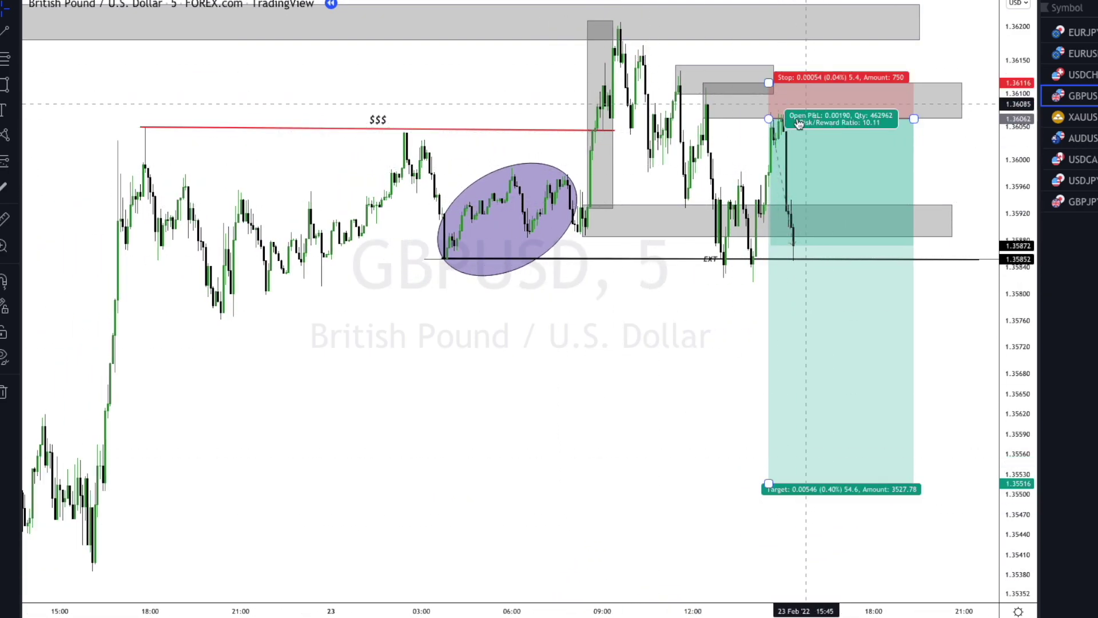
left_click(778, 537)
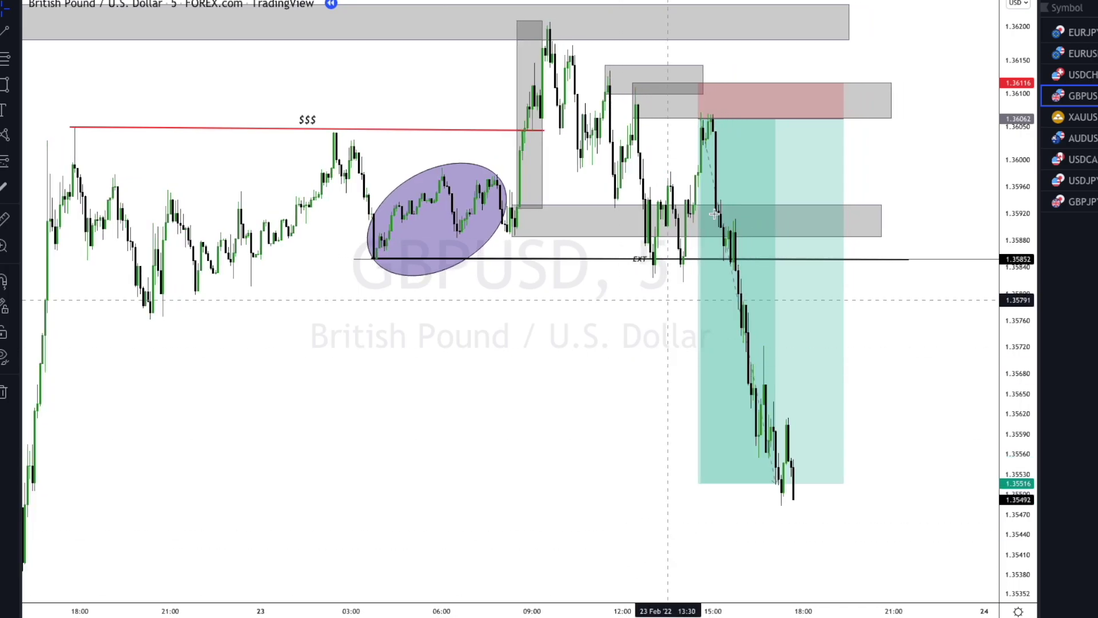
left_click(790, 149)
left_click(674, 321)
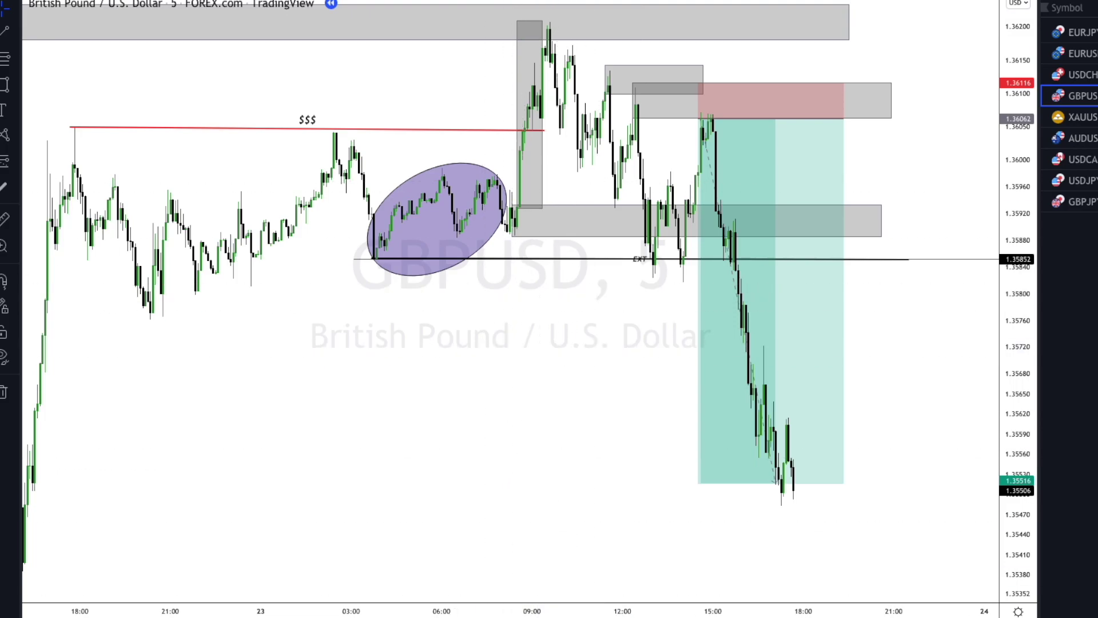
left_click_drag(461, 405, 474, 466)
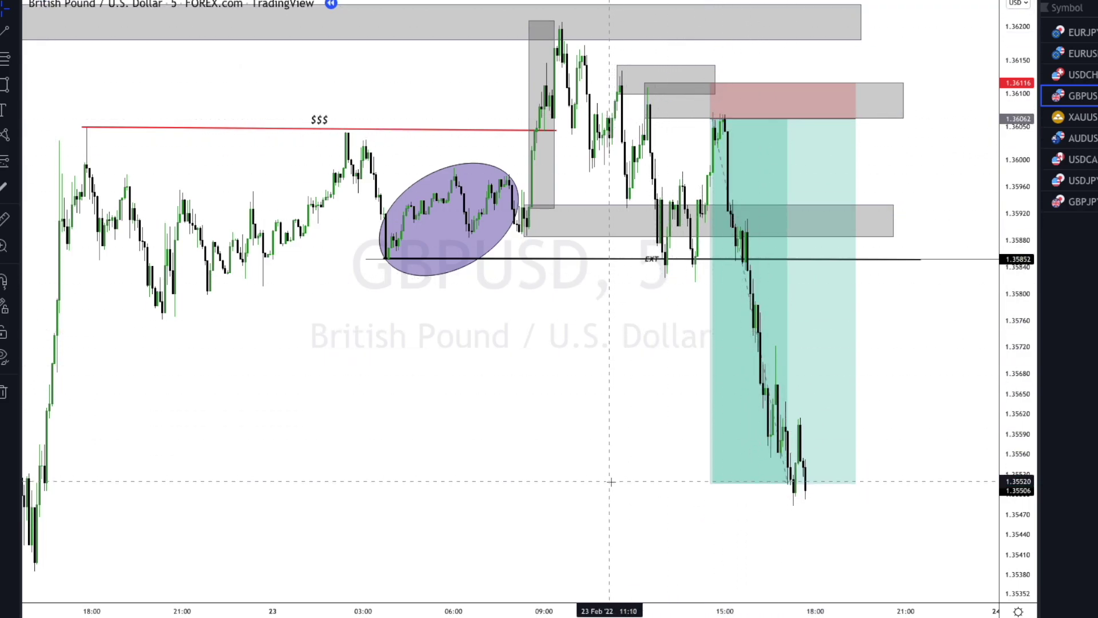
left_click_drag(527, 515, 633, 487)
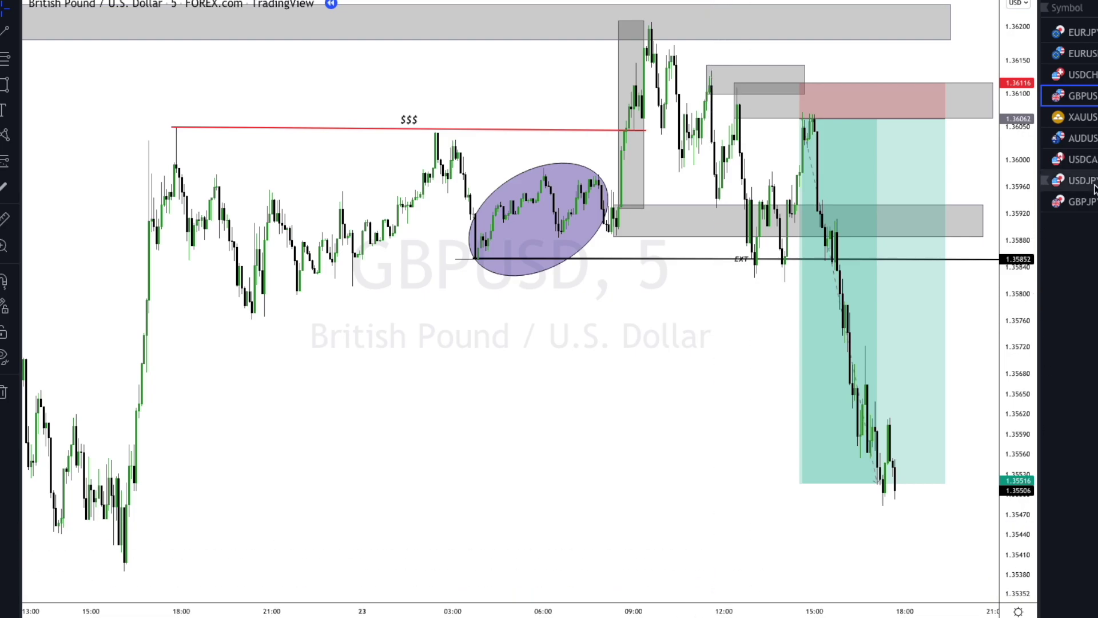
Open the USDCAD chart on the 15-minute timeframe.
left_click(1089, 159)
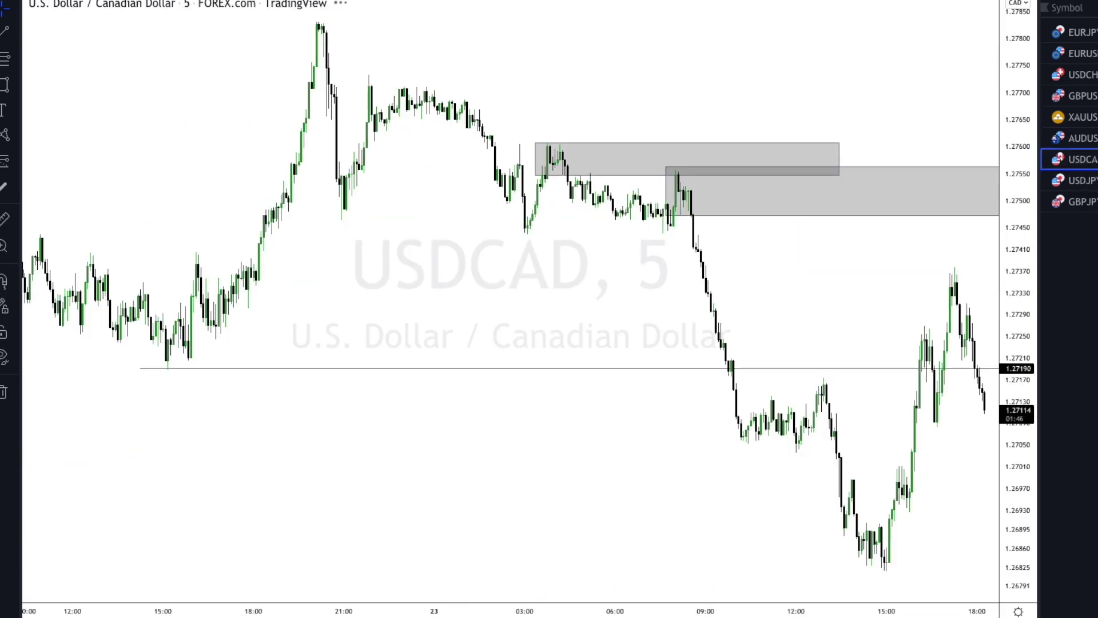
type("15")
key("Return")
Examine the marked accumulation, supply zone and short trade of 14 to 16 Feb on USDCAD, and the descending trend line above them.
left_click_drag(480, 238, 768, 332)
scroll(768, 333, "left", 10)
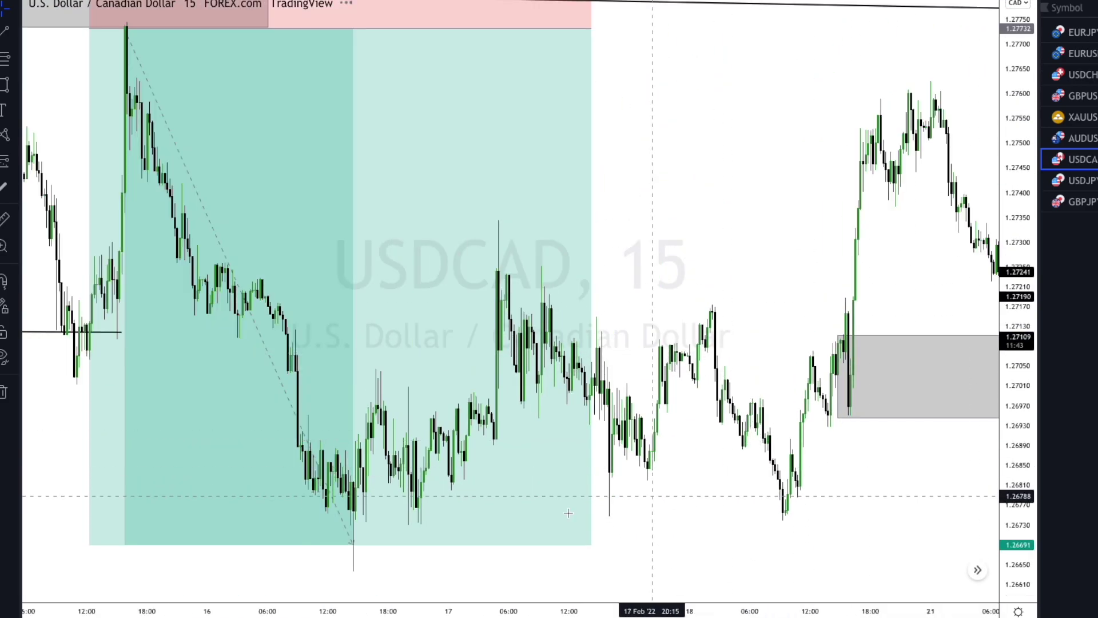
left_click_drag(71, 375, 652, 549)
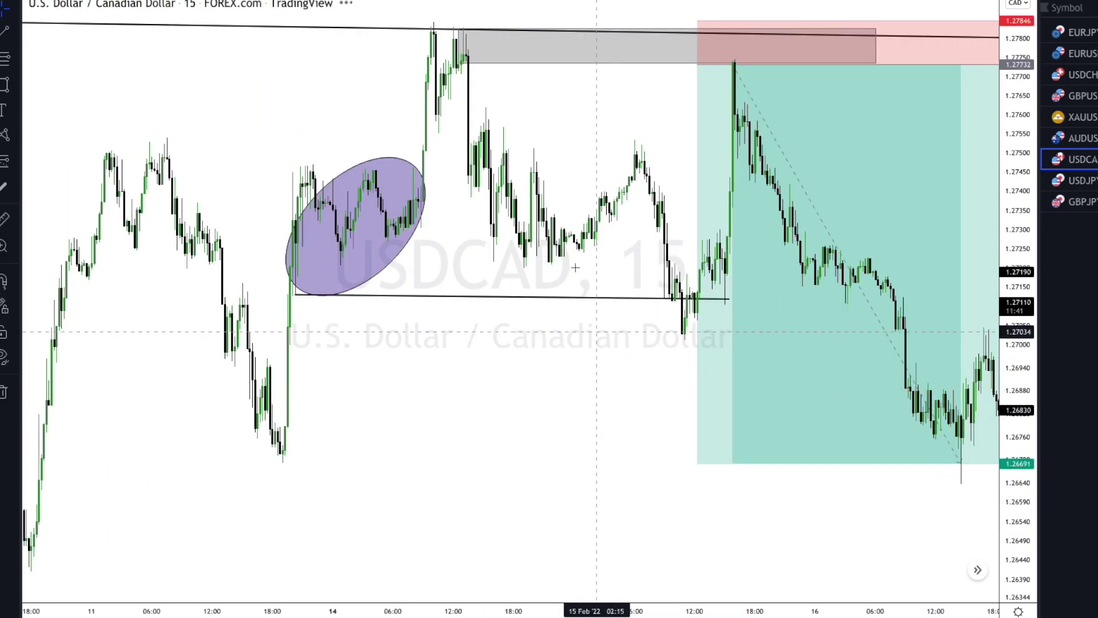
left_click_drag(534, 171, 750, 235)
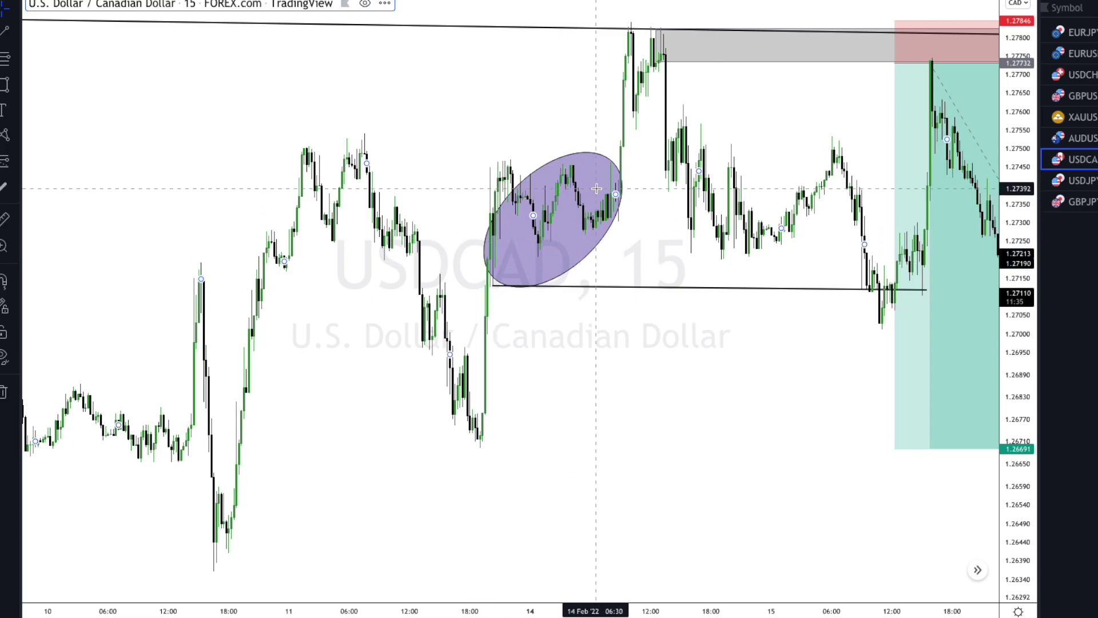
scroll(362, 247, "down", 3)
scroll(364, 248, "down", 5)
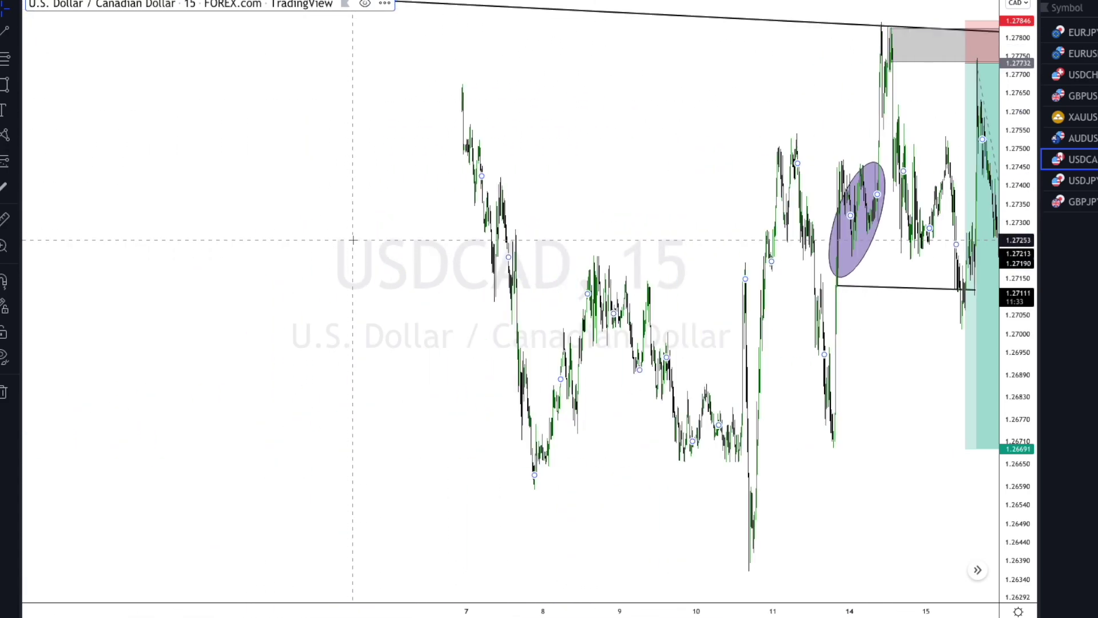
left_click_drag(301, 431, 413, 383)
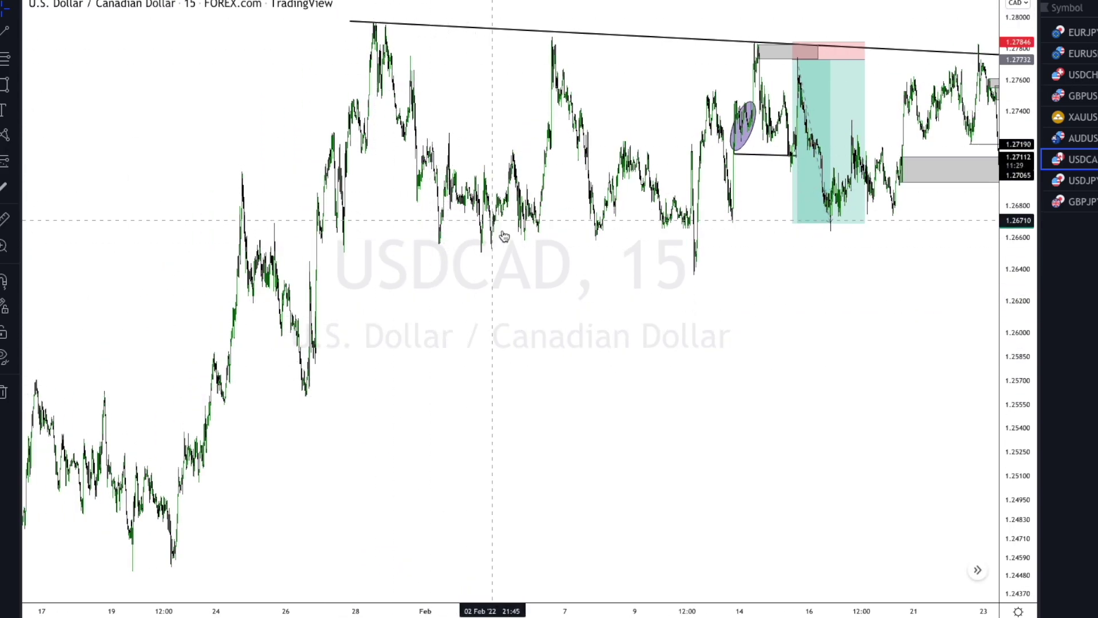
left_click_drag(738, 336, 557, 280)
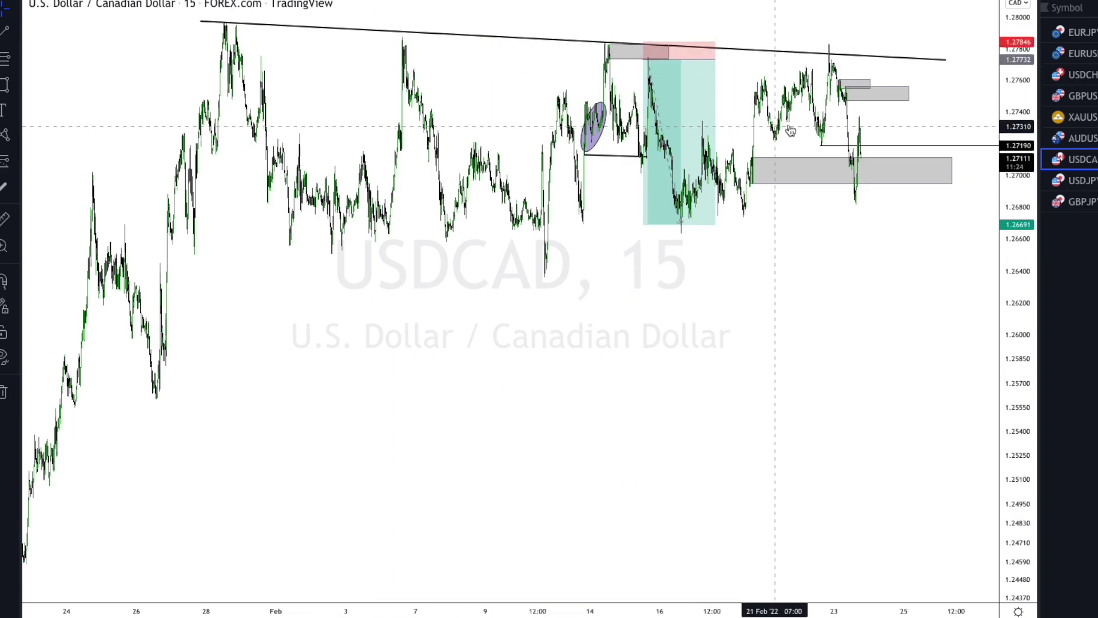
Draw a trend line near 1.2755 from about 09:45 to 19:00 on 14 Feb and apply the INT template to it.
left_click(631, 53)
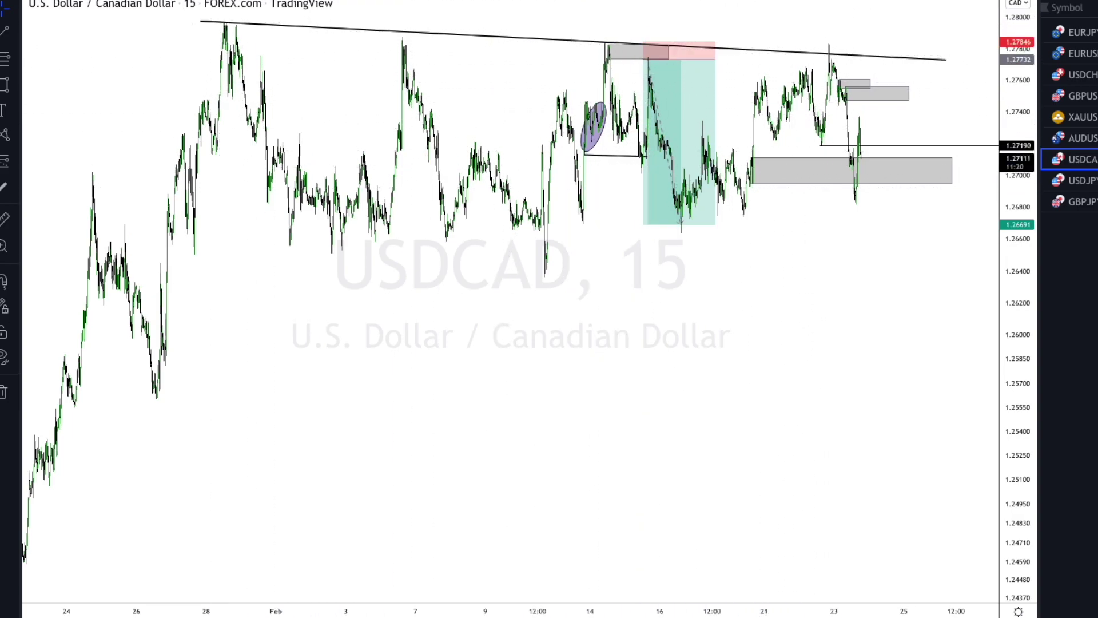
scroll(383, 355, "up", 8)
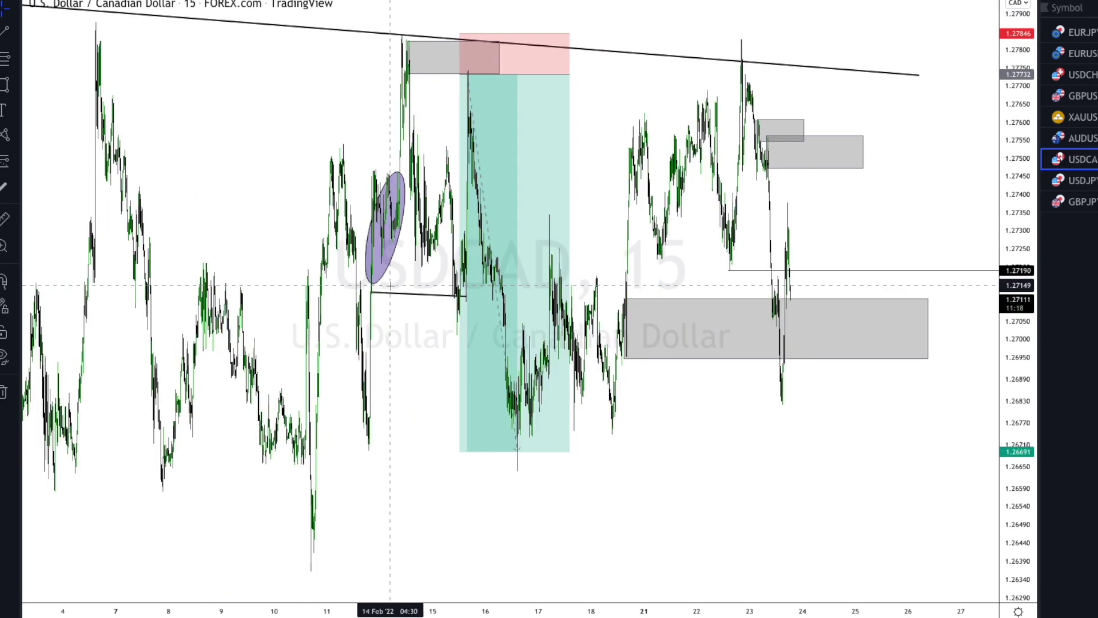
scroll(511, 436, "left", 5)
scroll(512, 436, "up", 2)
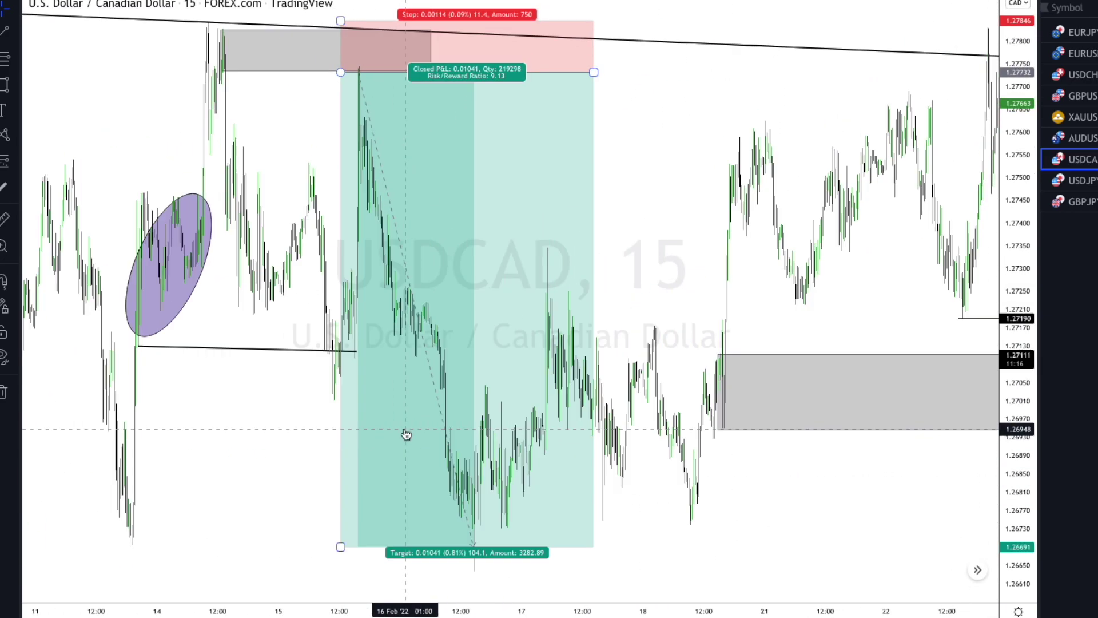
left_click_drag(221, 434, 545, 441)
scroll(546, 440, "up", 3)
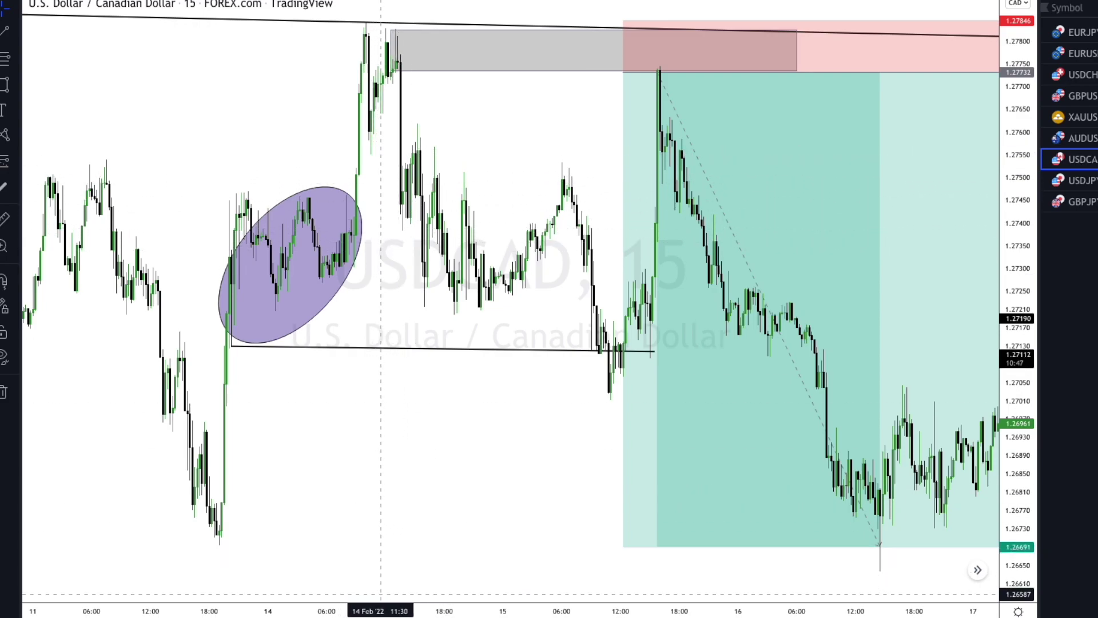
left_click(5, 30)
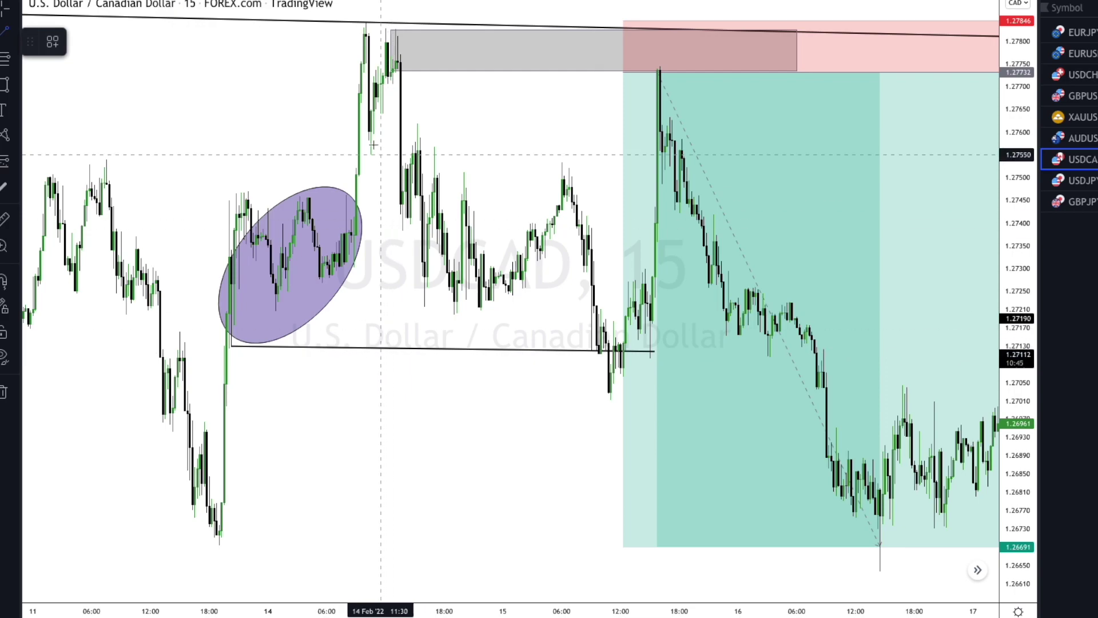
left_click(364, 154)
left_click(453, 154)
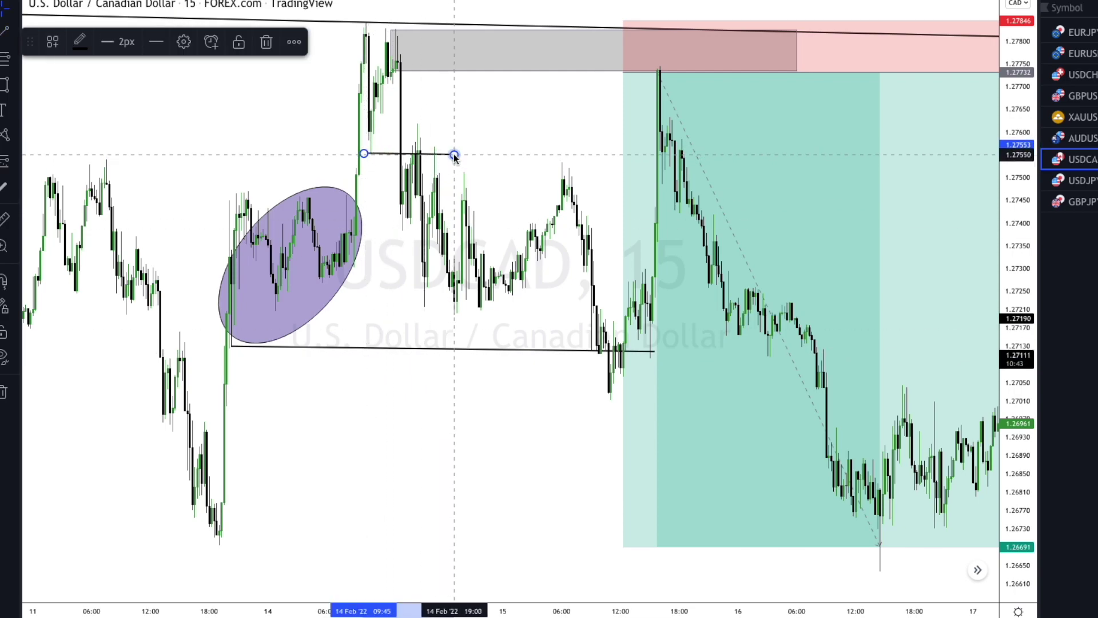
left_click(52, 42)
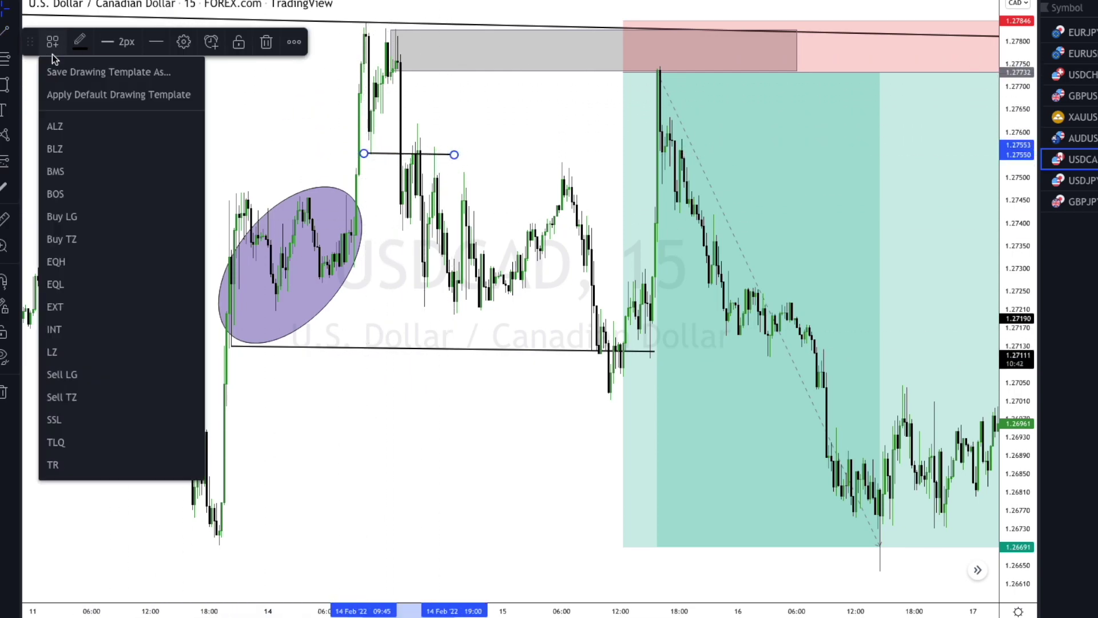
left_click(63, 331)
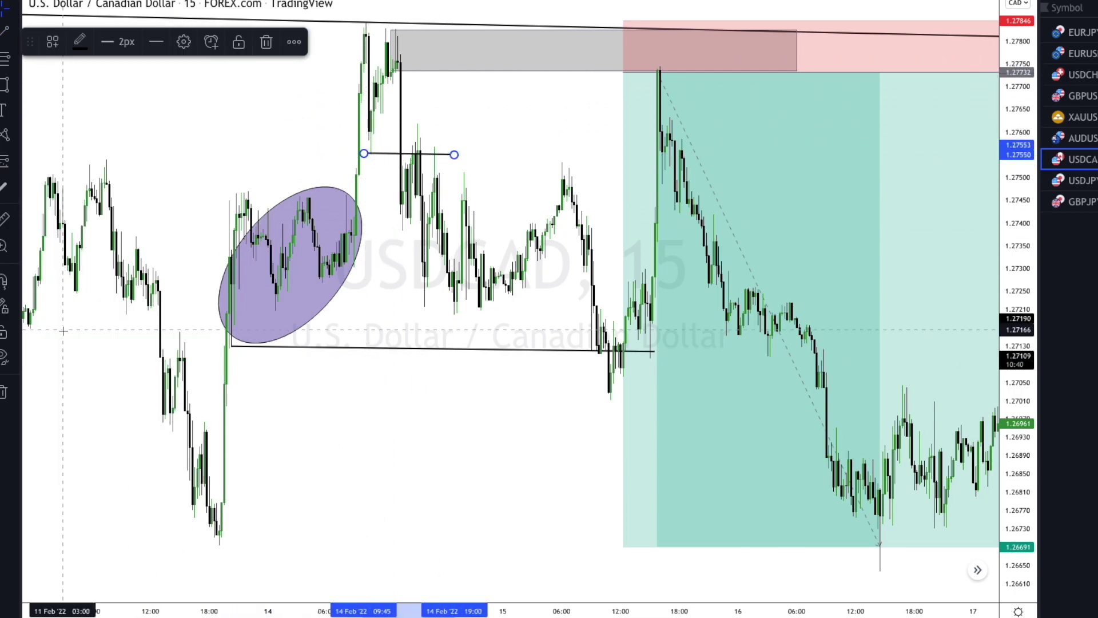
Apply the EXT drawing template to the line beneath the purple accumulation ellipse.
left_click(356, 350)
left_click(51, 44)
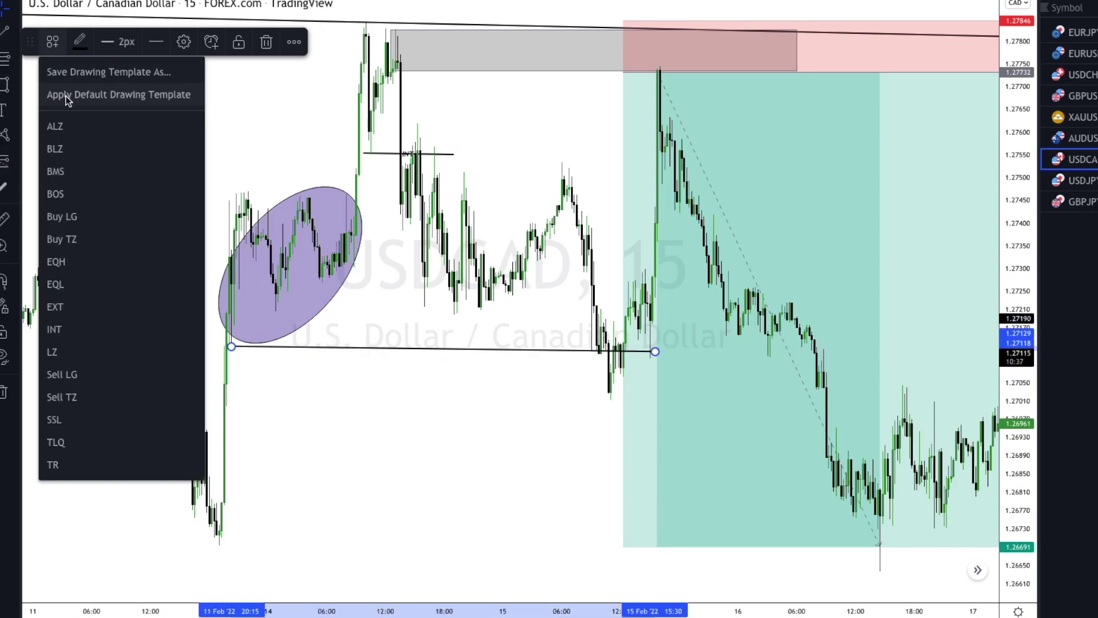
left_click(63, 309)
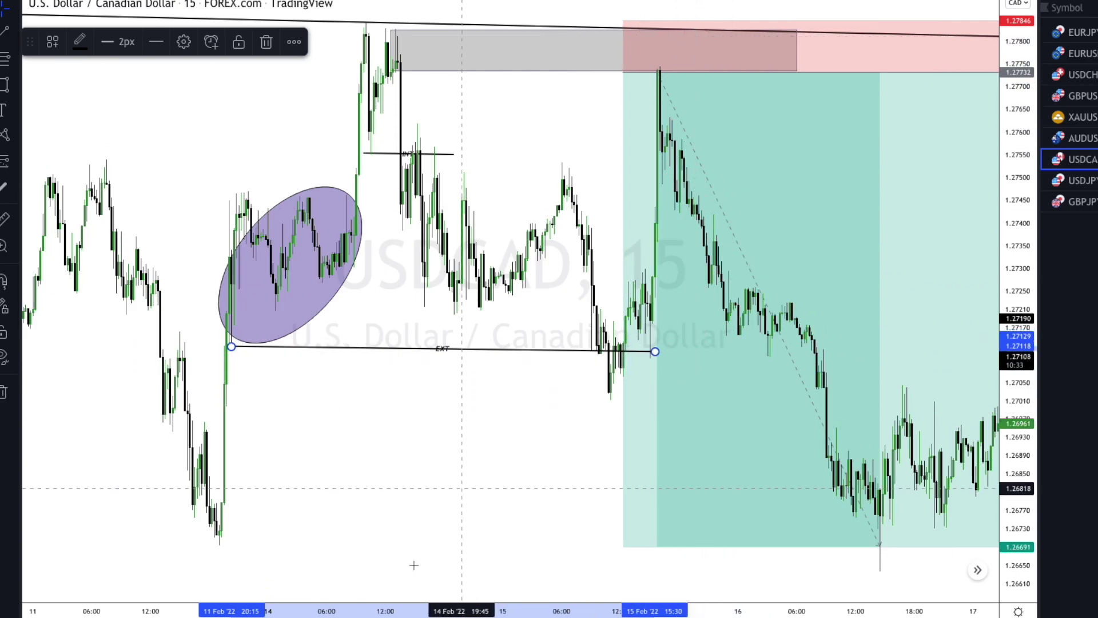
Adjust the USDCAD short position's target to 1.26718 and lower it to 1.26695.
left_click_drag(429, 550, 324, 549)
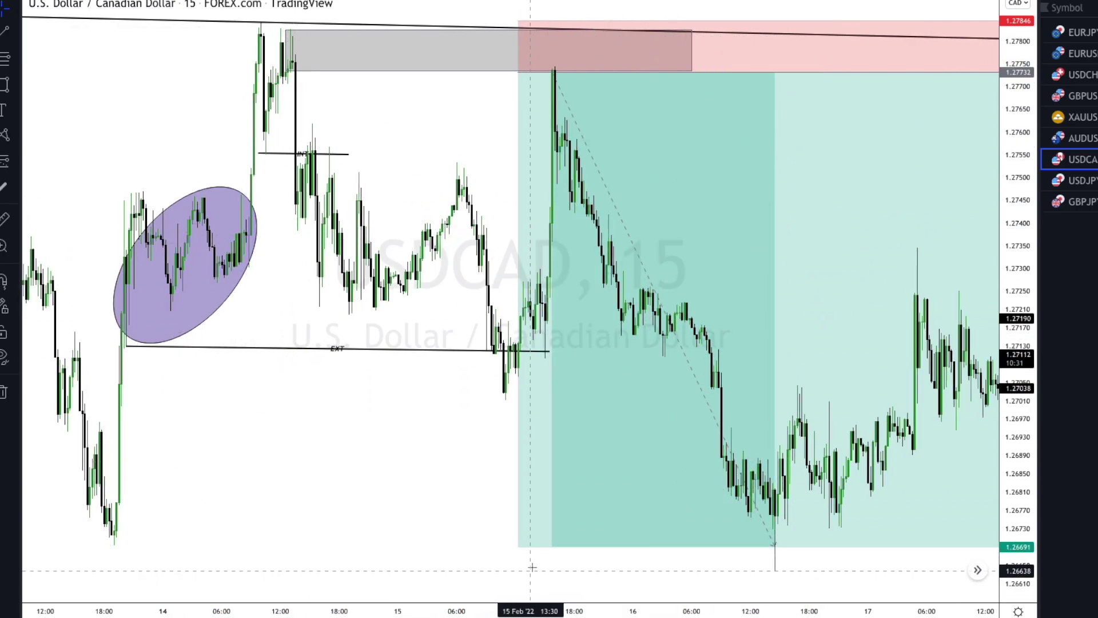
left_click_drag(518, 547, 559, 534)
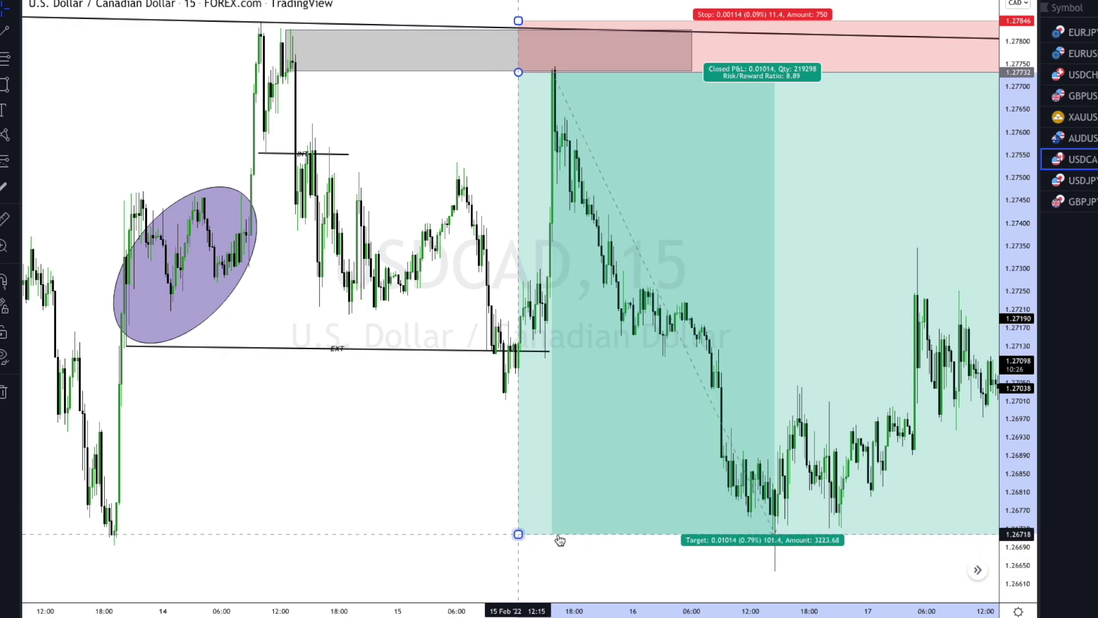
left_click_drag(491, 534, 782, 477)
left_click_drag(646, 483, 581, 456)
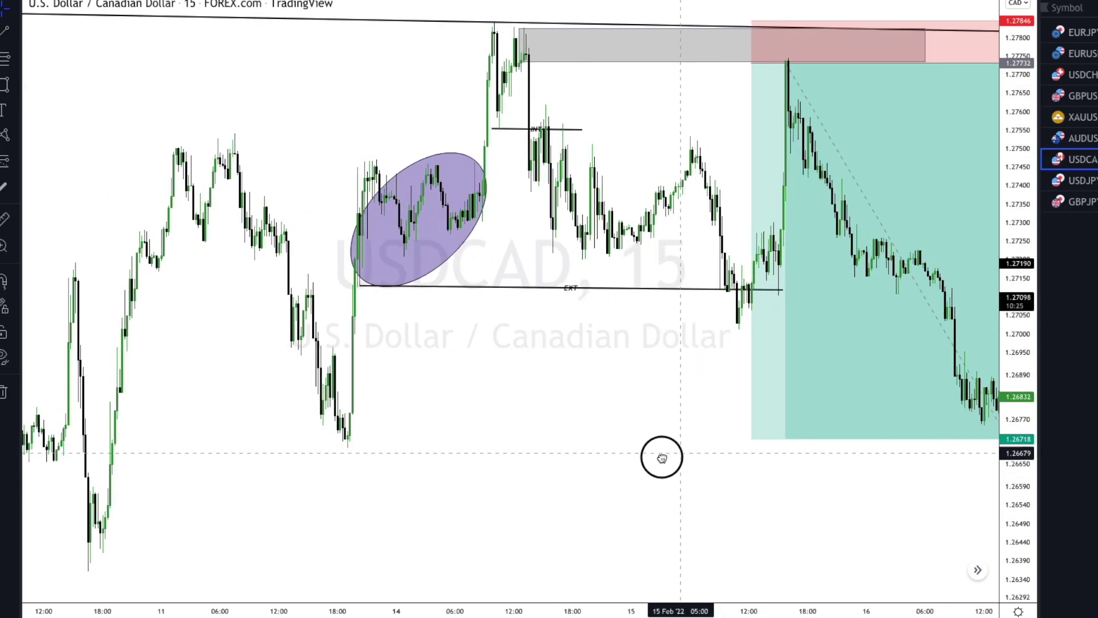
left_click_drag(659, 456, 526, 516)
left_click_drag(633, 534, 647, 540)
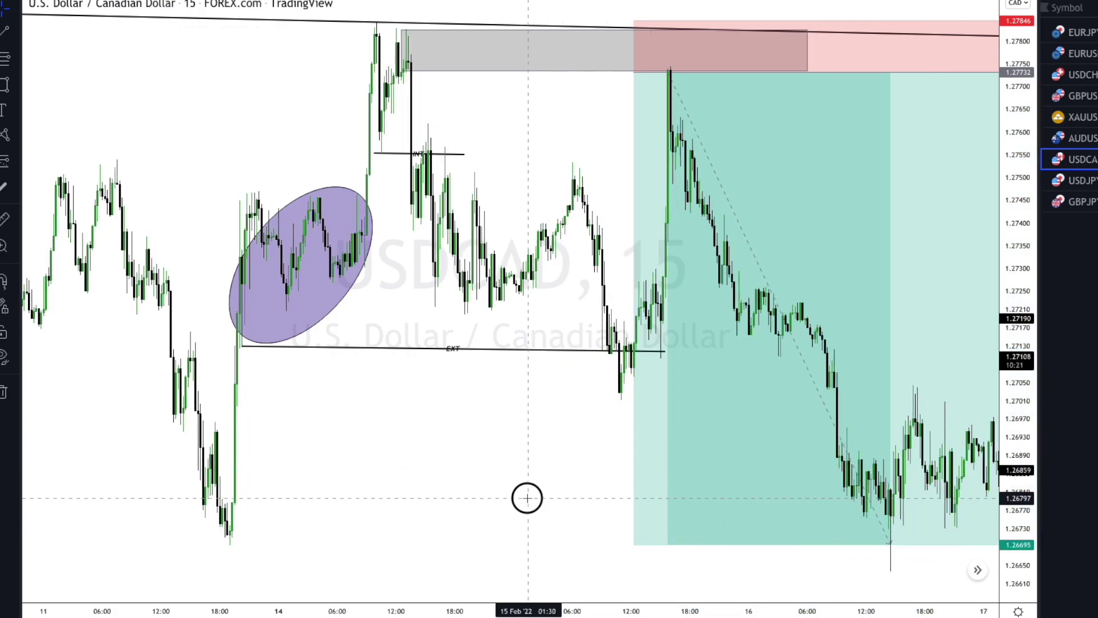
Raise the short position's target to 1.27013 as a trial and drop it back to 1.26692.
left_click_drag(483, 488, 391, 449)
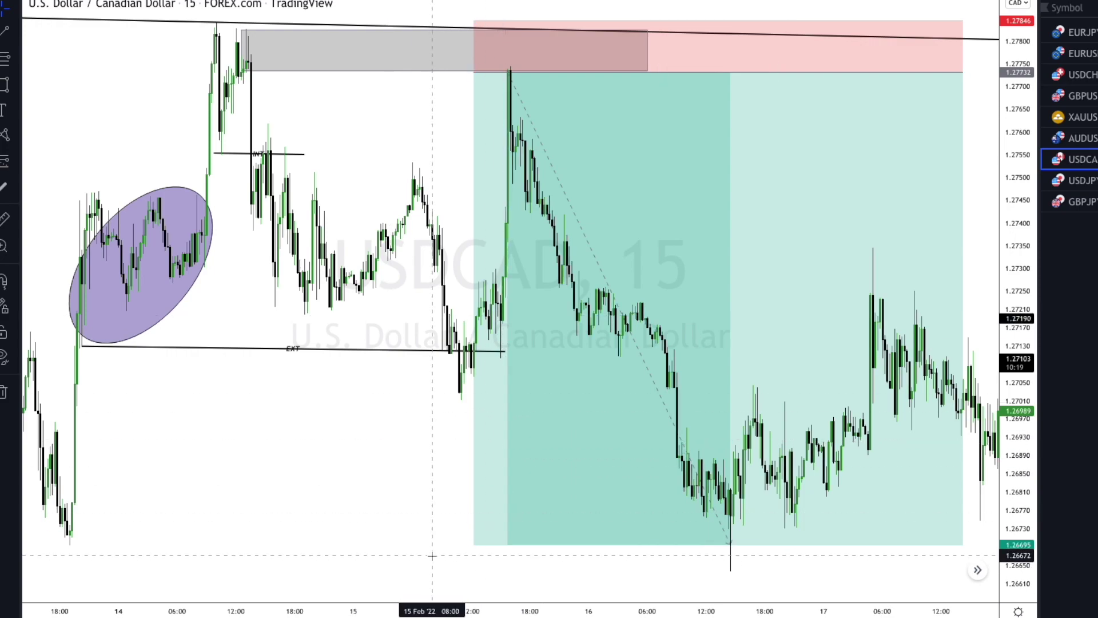
left_click_drag(504, 544, 519, 400)
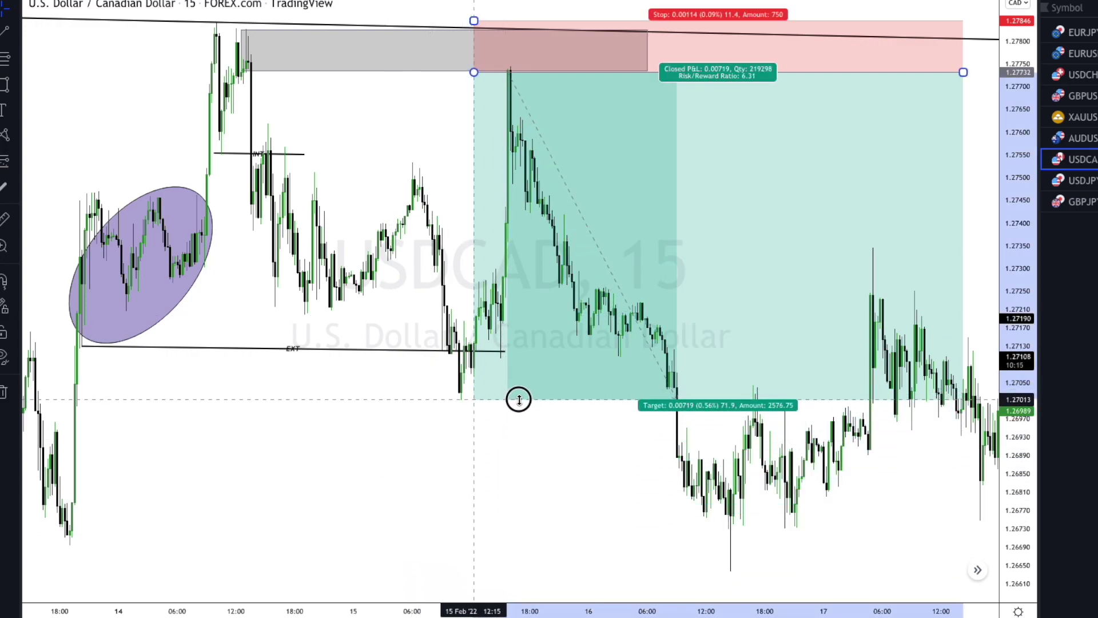
left_click_drag(518, 399, 591, 546)
scroll(507, 478, "left", 4)
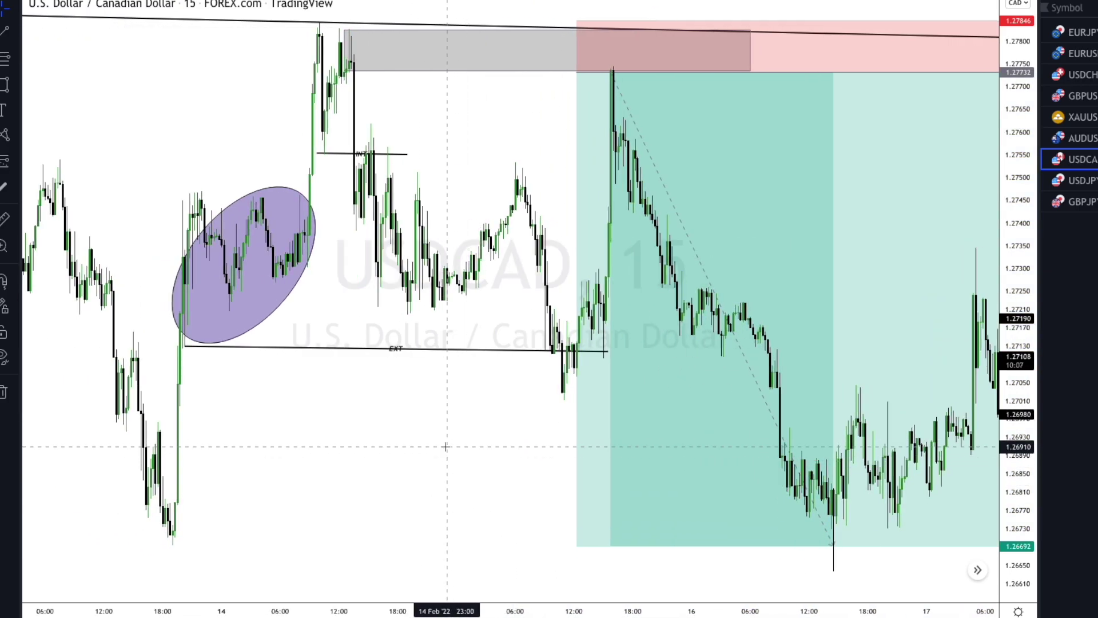
left_click_drag(450, 428, 282, 485)
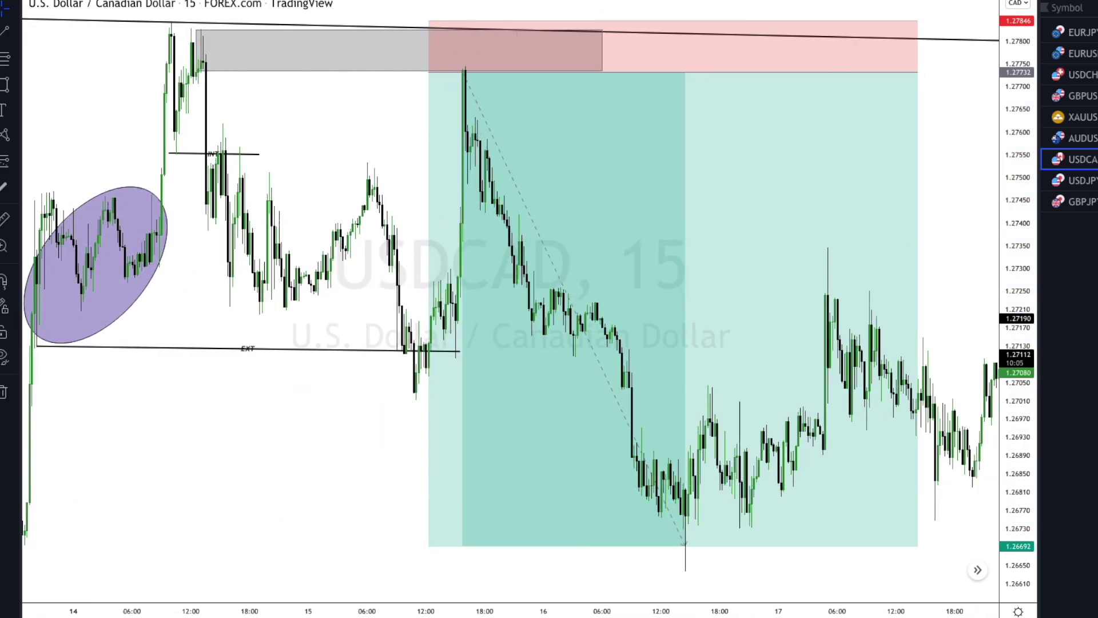
left_click_drag(184, 572, 297, 566)
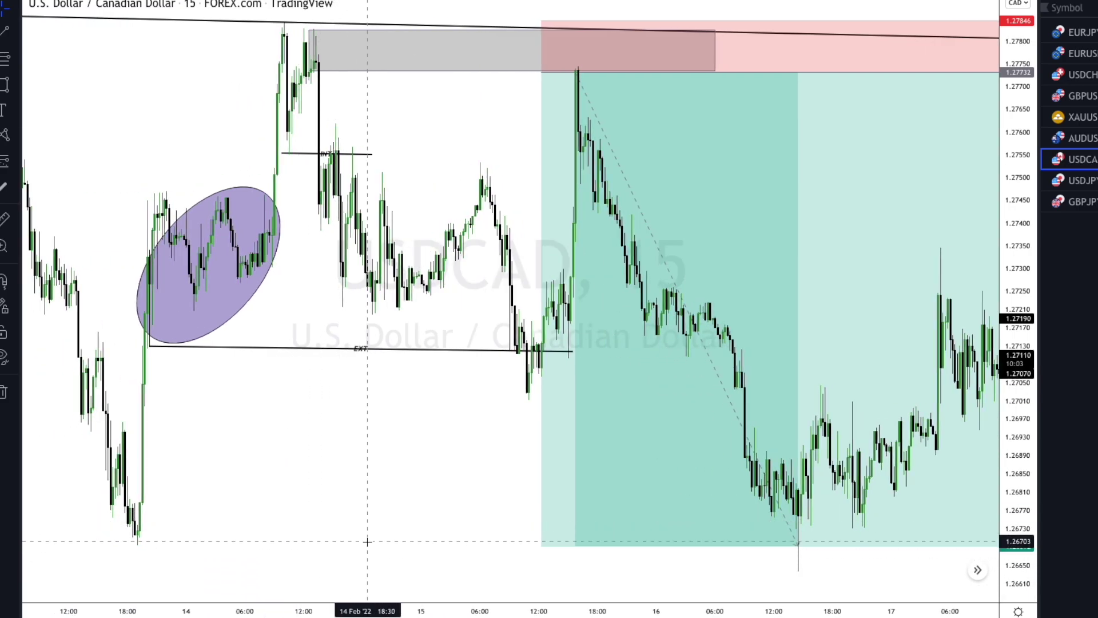
Open the EURJPY chart on the 20-minute timeframe and fit the Power of 3 schematic into view.
left_click(1080, 32)
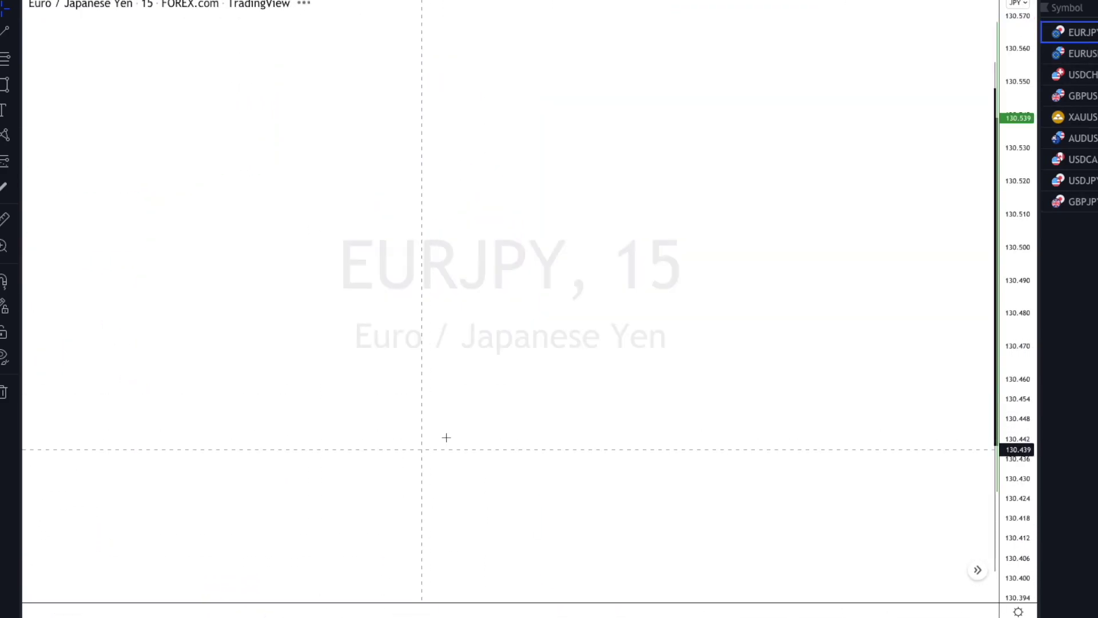
left_click_drag(592, 379, 48, 320)
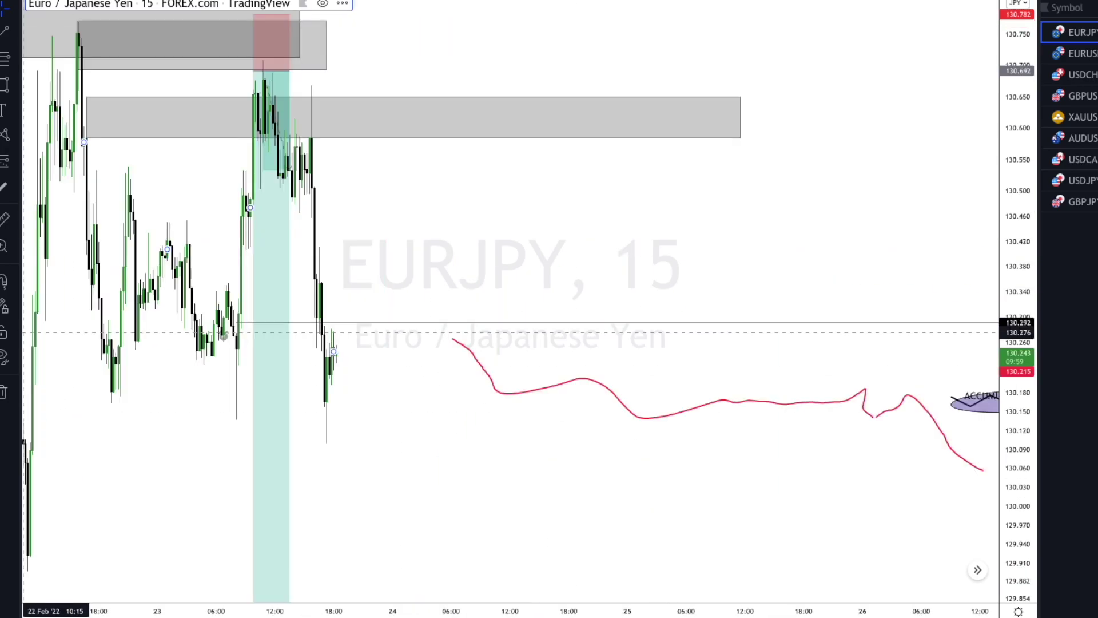
left_click_drag(654, 441, 291, 251)
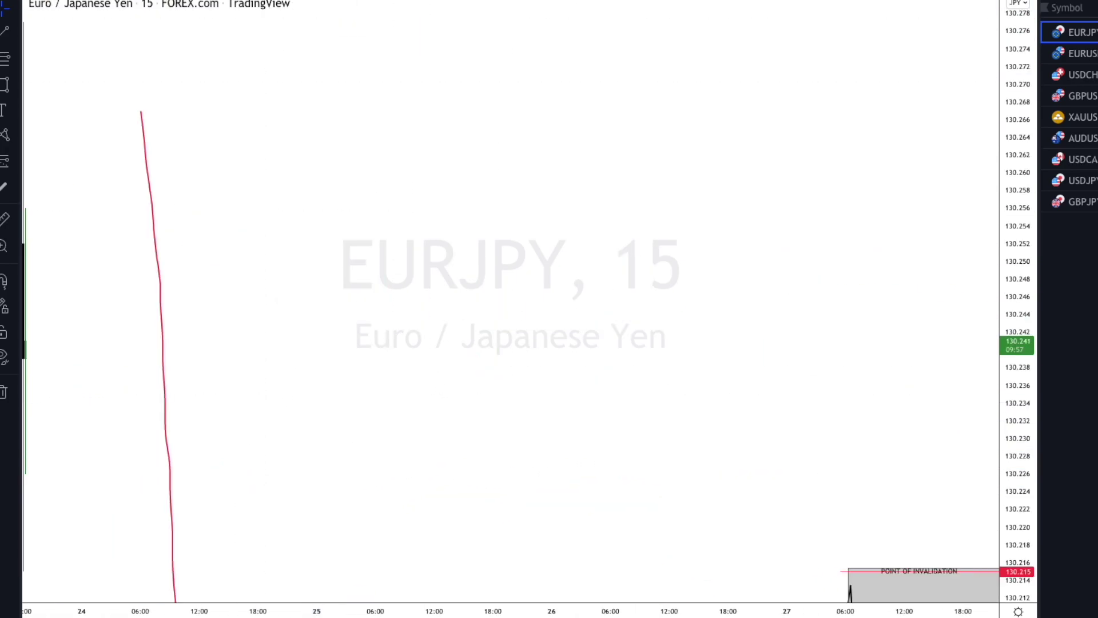
type("20")
key("Return")
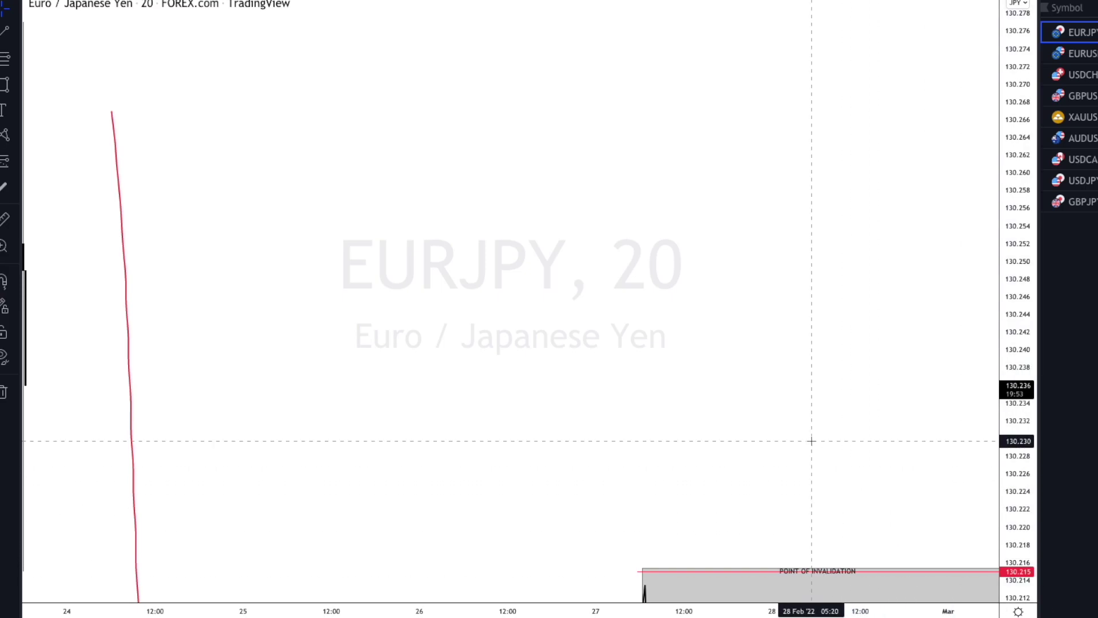
scroll(543, 189, "down", 10)
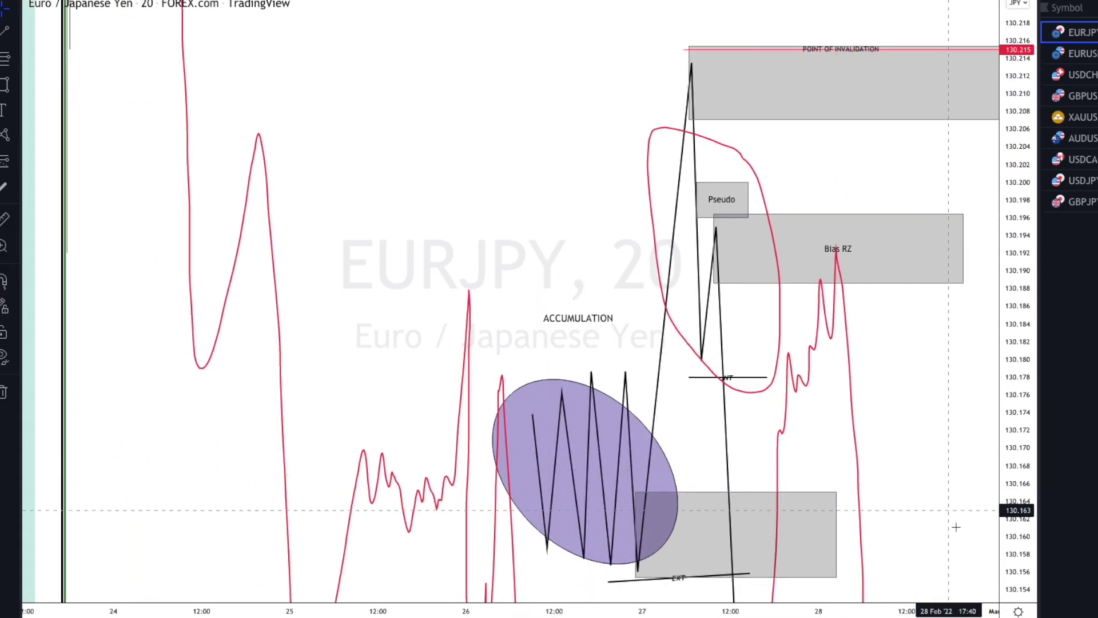
left_click_drag(1026, 392, 1028, 590)
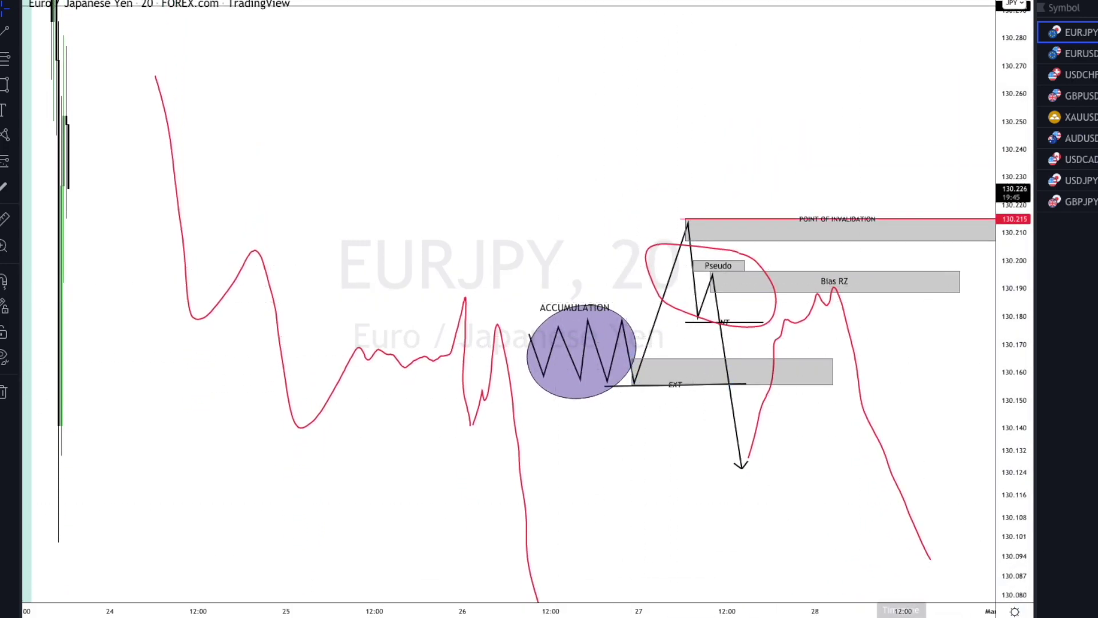
Invert the EURJPY price scale to view the schematic as a bullish setup, and restore the normal scale.
key("alt+i")
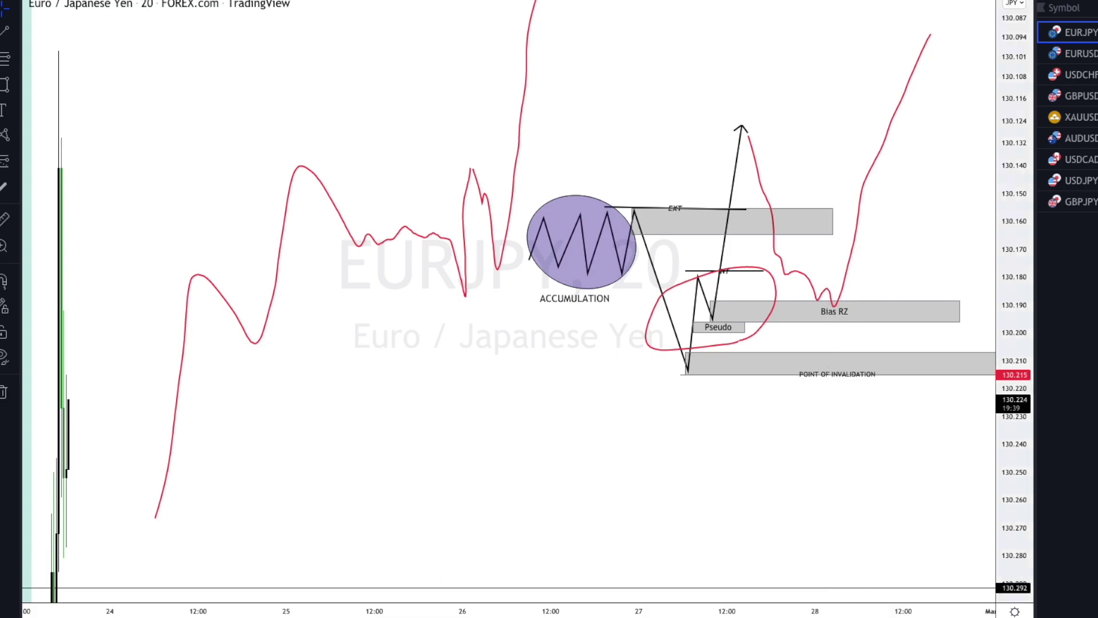
left_click(1014, 611)
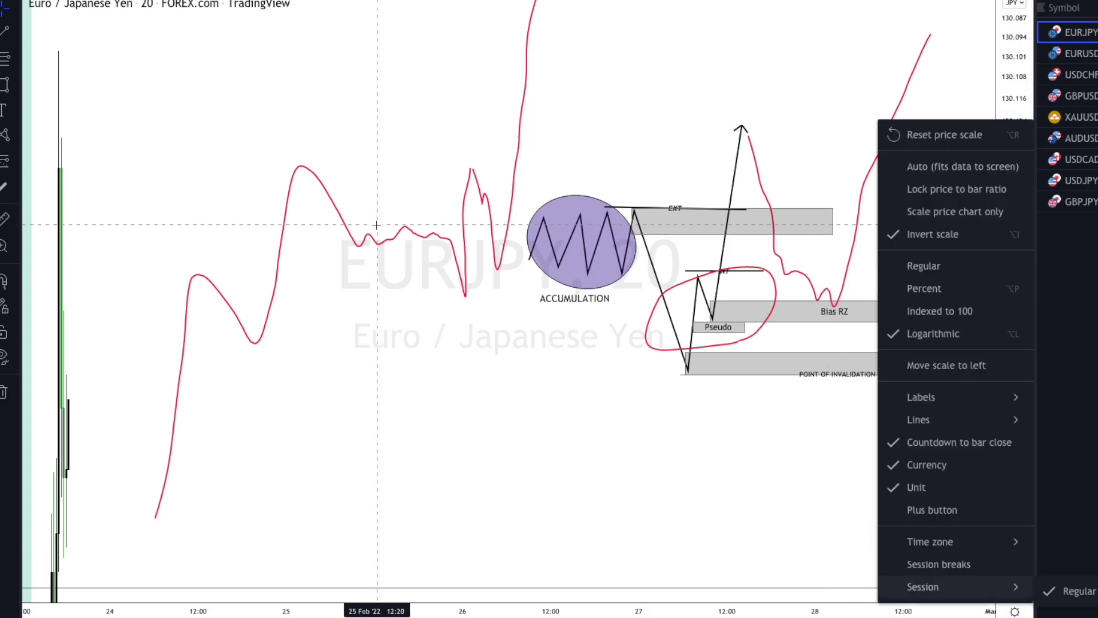
left_click(446, 349)
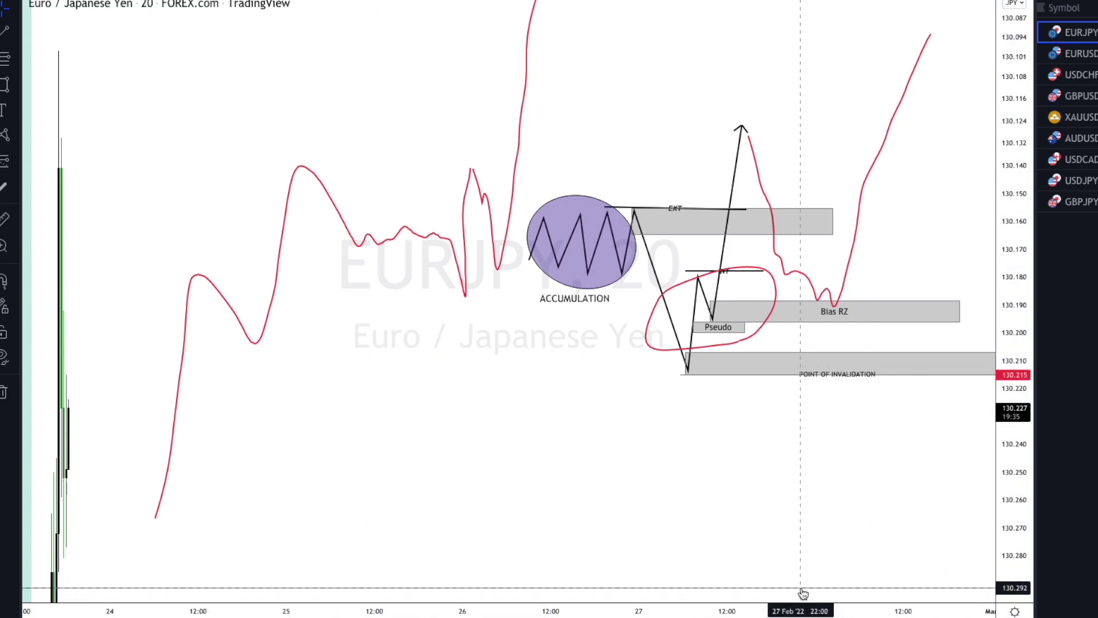
key("alt+i")
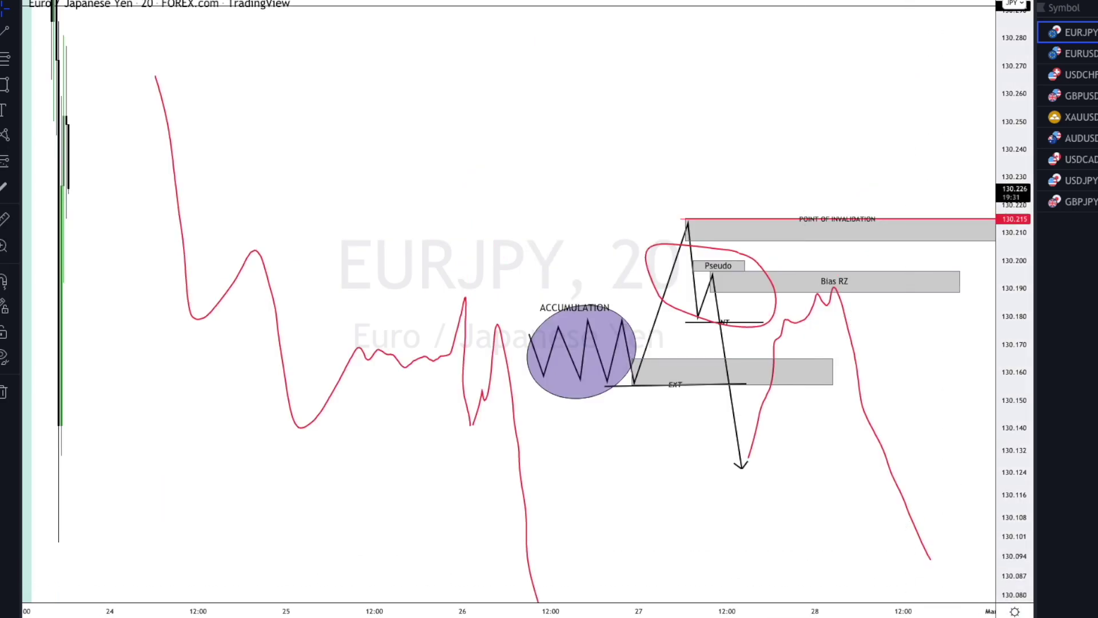
Switch EURJPY to the 15-minute timeframe and examine the 17 to 21 Feb price action near the Power of 3 note.
left_click_drag(465, 258, 538, 361)
type("15")
key("Return")
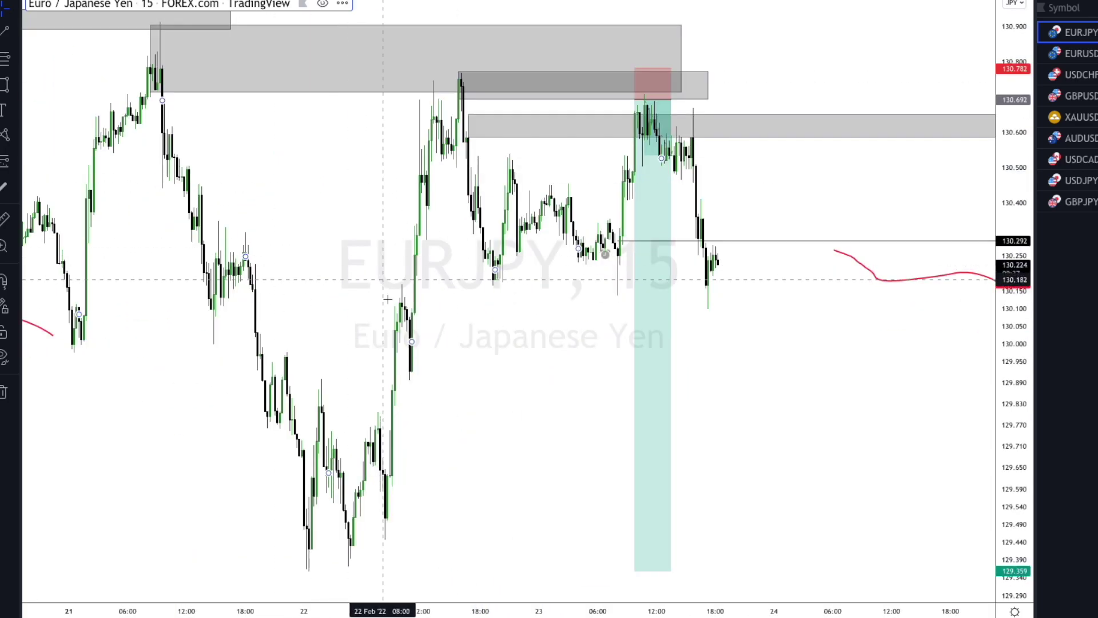
left_click_drag(538, 497, 853, 497)
left_click_drag(676, 330, 350, 165)
scroll(400, 211, "up", 3)
left_click_drag(484, 237, 726, 401)
scroll(732, 378, "down", 1)
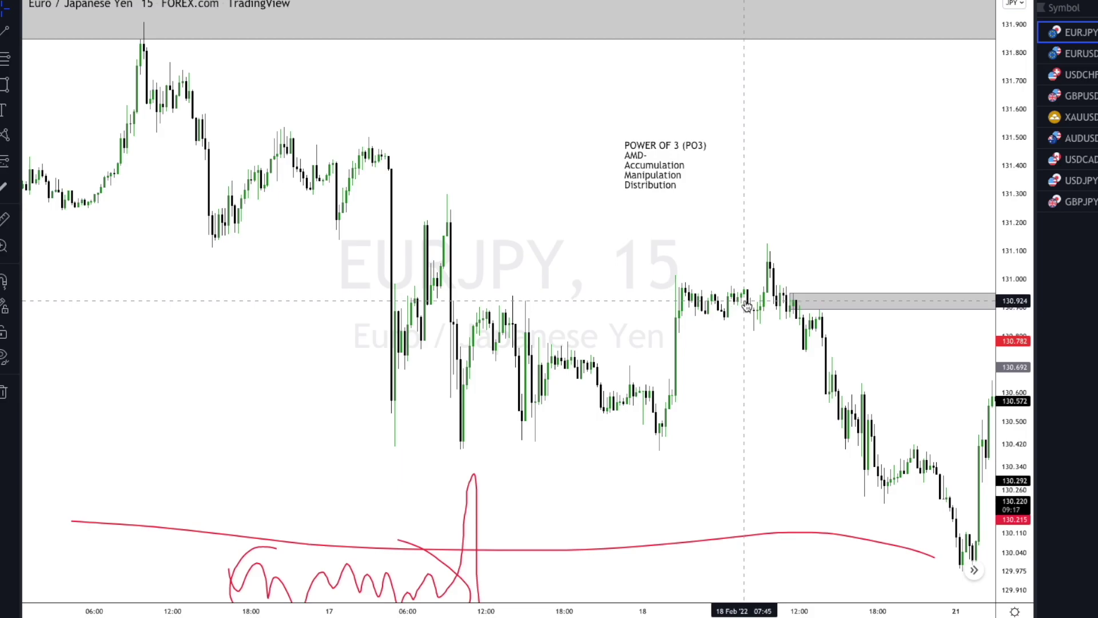
left_click_drag(774, 269, 541, 419)
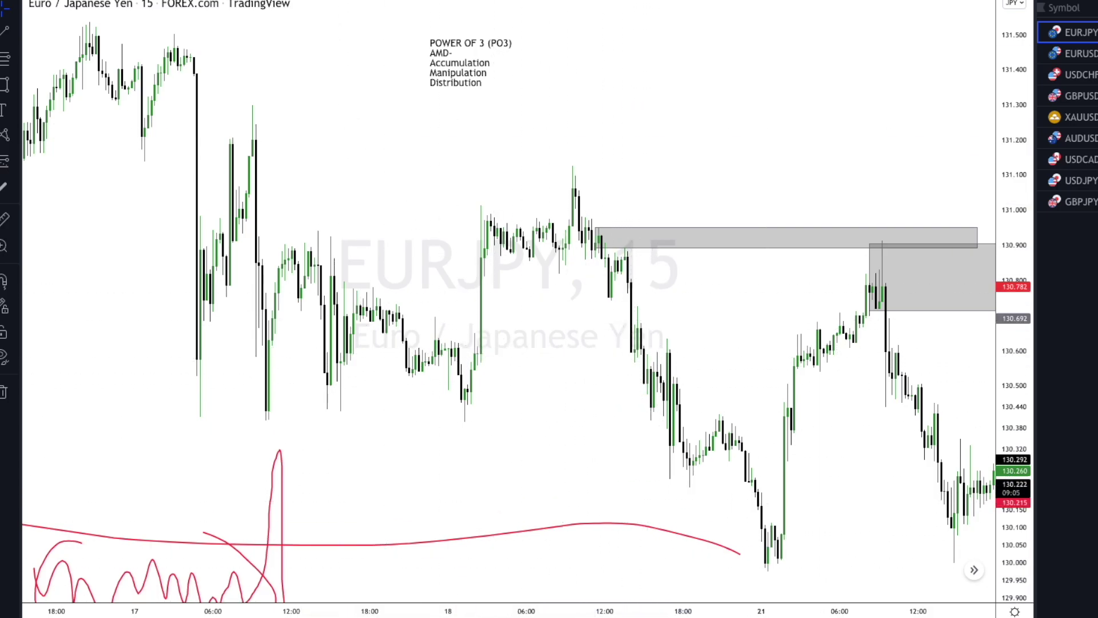
Set the EURJPY chart to the 10-minute timeframe and frame the 18 to 21 Feb moves around the grey supply zones.
type("10")
key("Return")
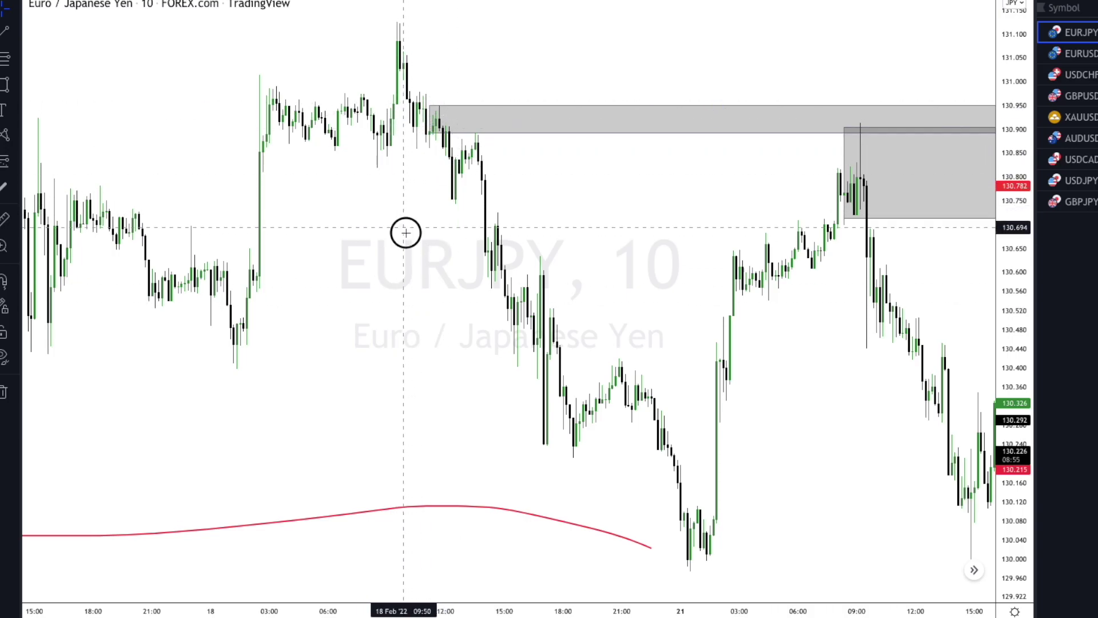
left_click_drag(403, 227, 475, 350)
left_click_drag(497, 149, 351, 249)
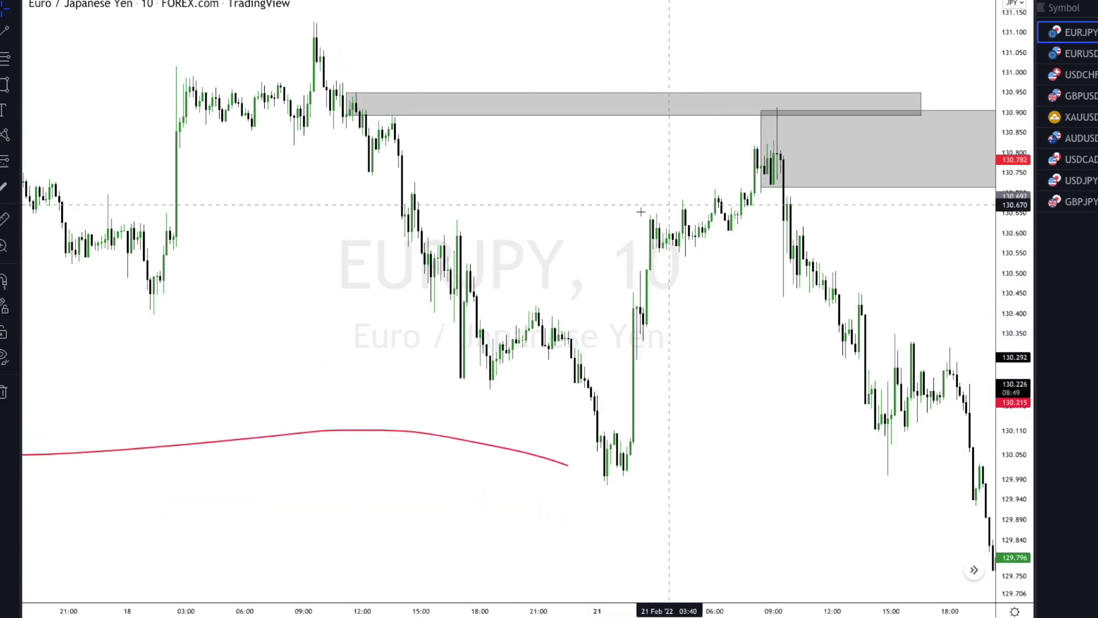
left_click_drag(641, 212, 704, 255)
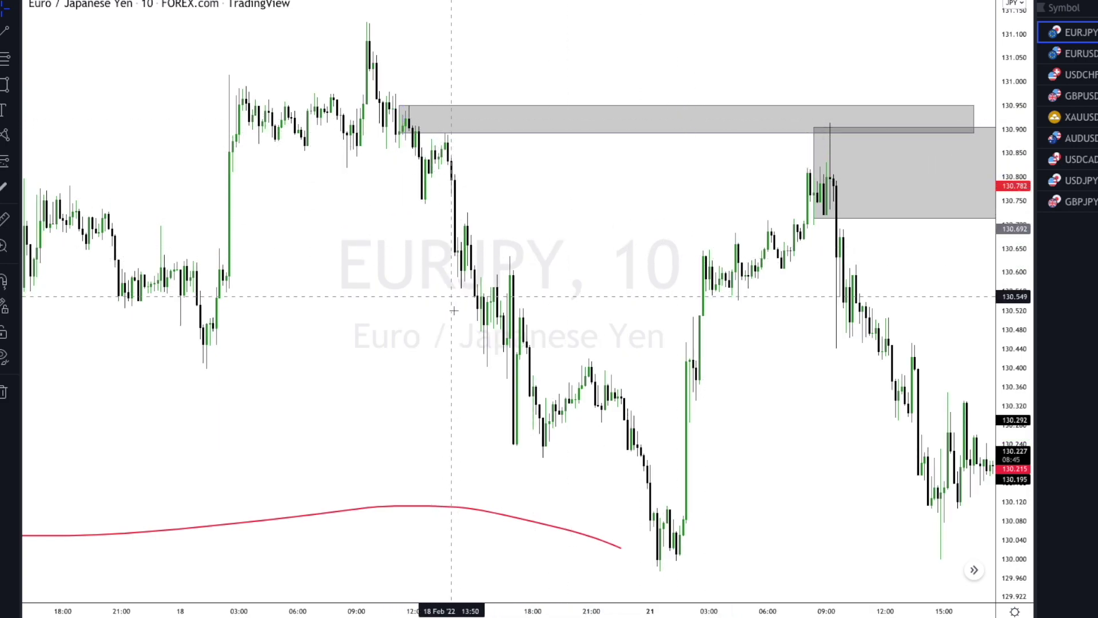
Place a short position below the upper grey supply zone on 18 Feb with entry about 130.876, stop about 130.919 and target about 130.217.
left_click(5, 160)
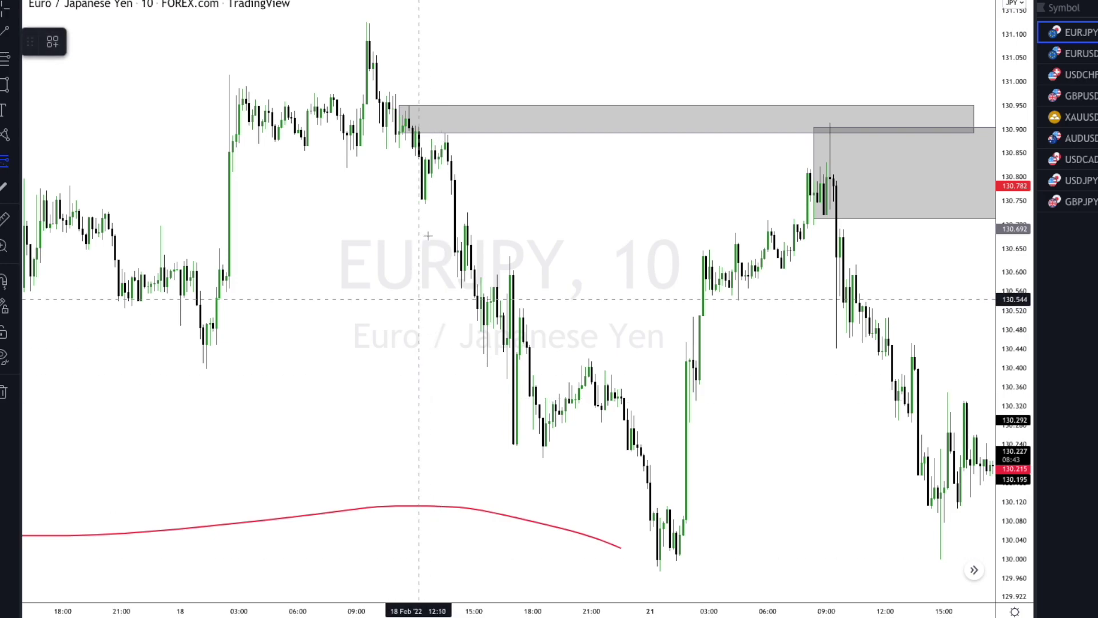
left_click(432, 140)
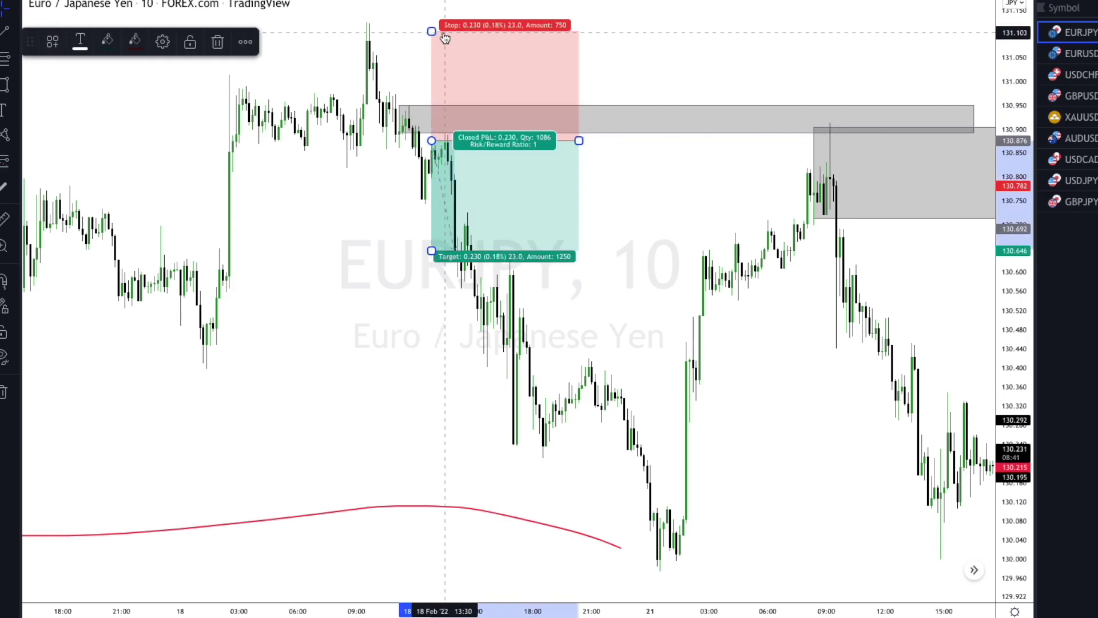
left_click_drag(429, 32, 437, 121)
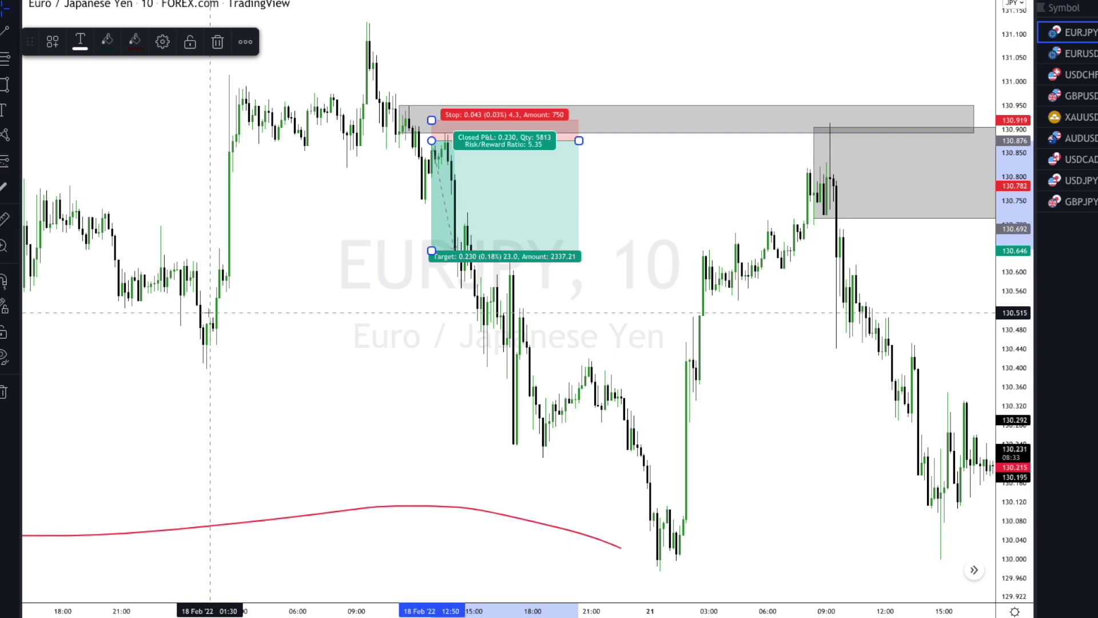
left_click_drag(431, 250, 641, 467)
mouse_move(325, 400)
left_mouse_down()
mouse_move(550, 392)
mouse_move(388, 406)
left_mouse_up()
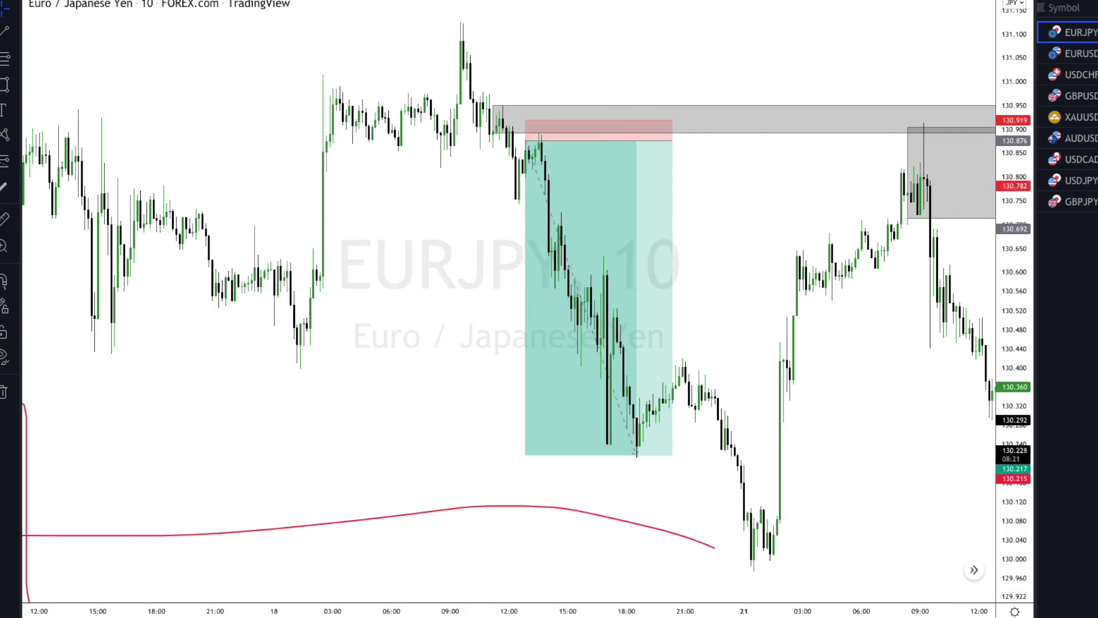
Circle the 18 Feb morning consolidation with an ellipse and draw a near-horizontal trend line below it at about 130.815, from 07:30 to 13:40.
key("alt+t")
left_click(340, 143)
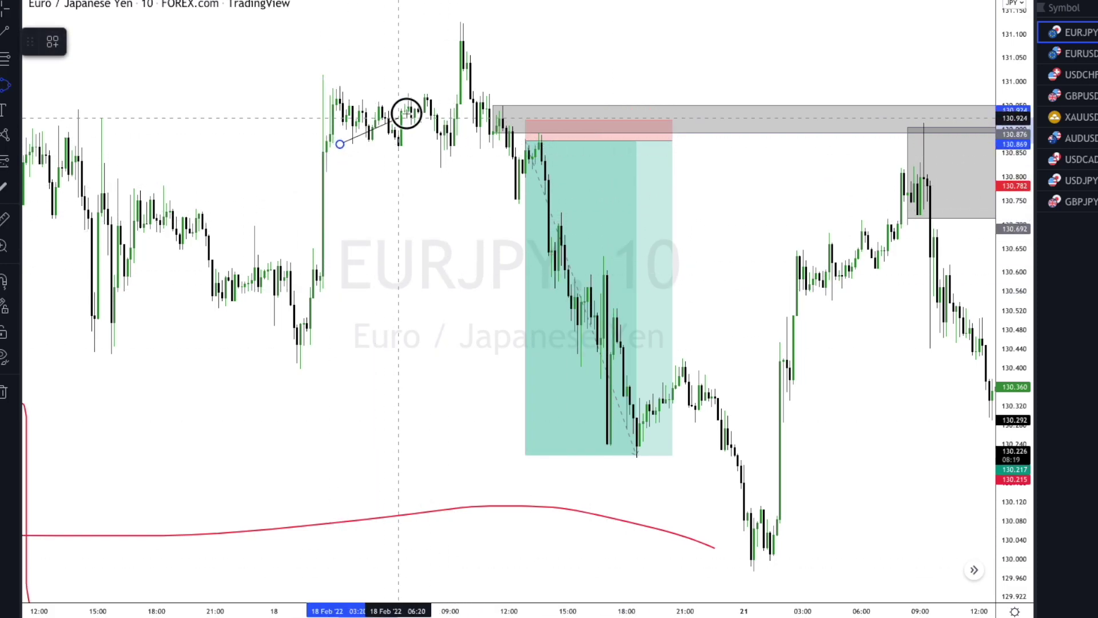
left_click(437, 104)
left_click(441, 152)
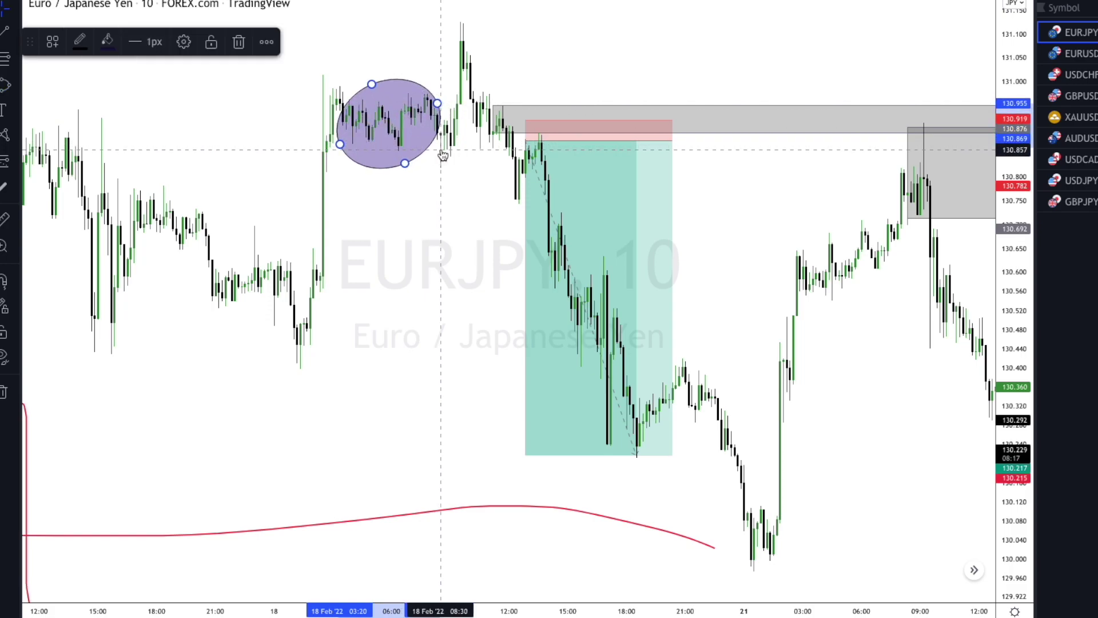
key("Escape")
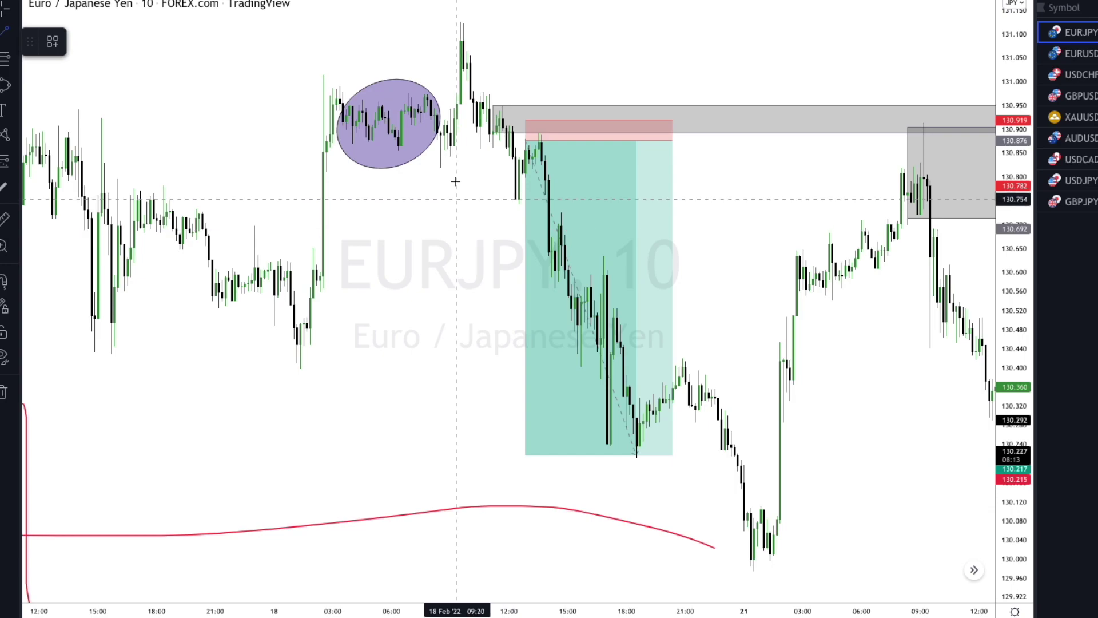
left_click(541, 168)
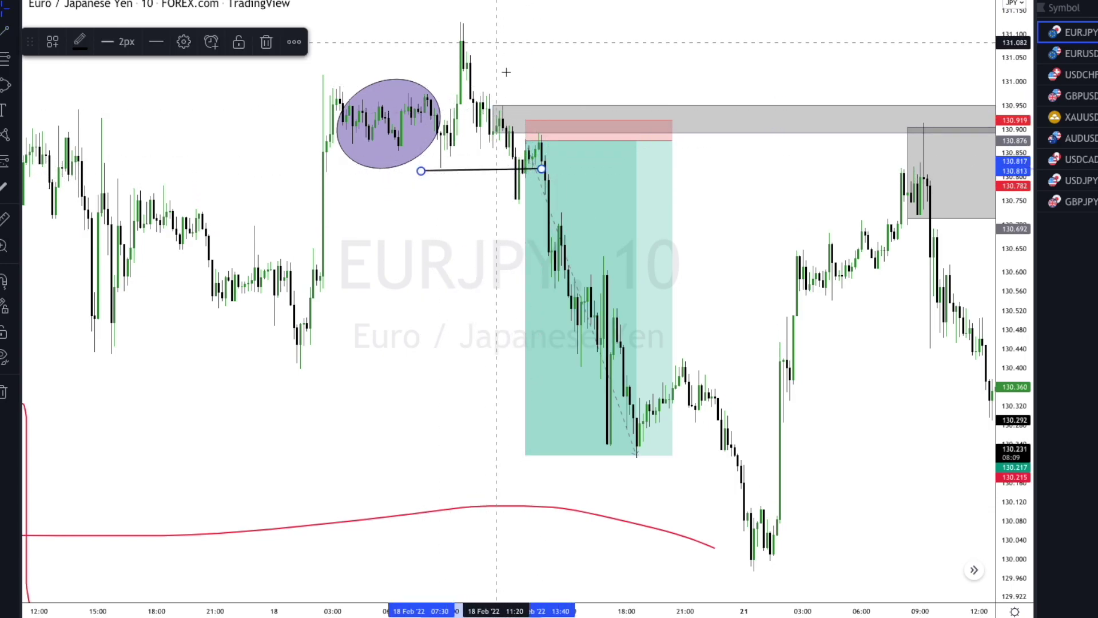